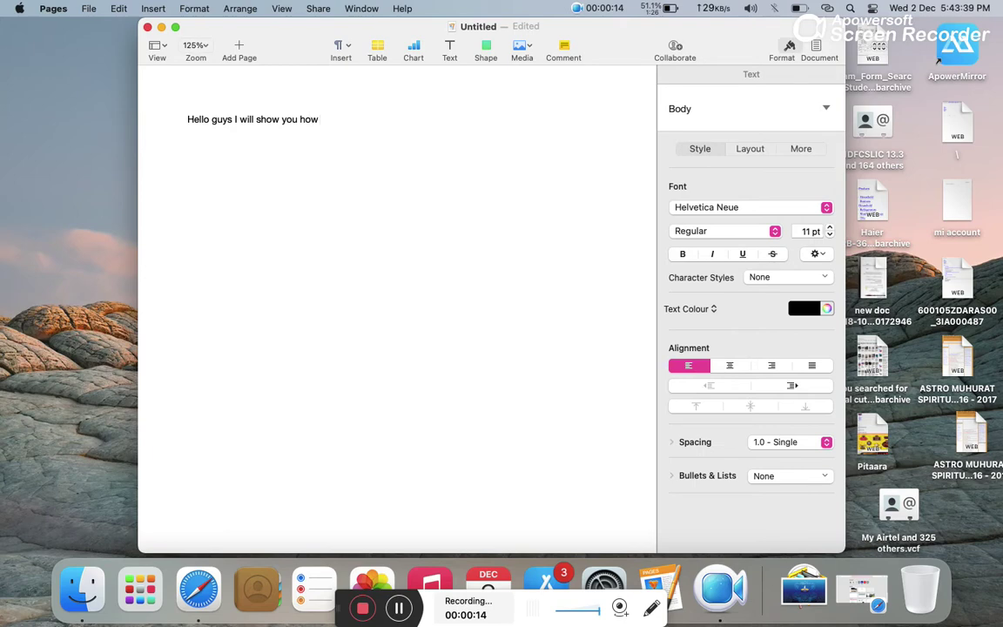
# Step: Complete the opening sentence with 'to install hp all printer drivers in Mac OS big sur' and start a new paragraph
pyautogui.write('instal')
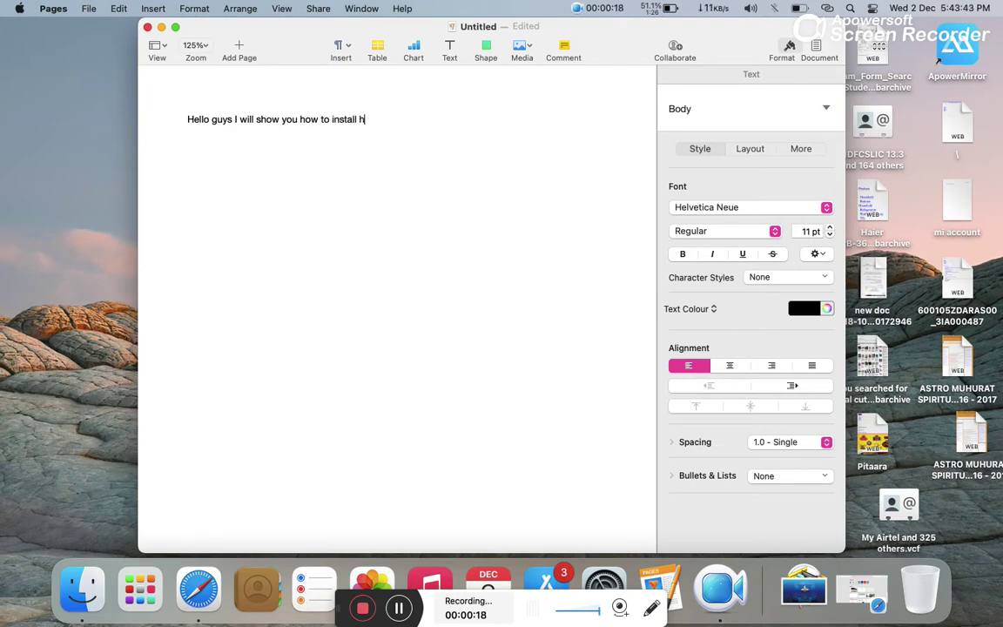
pyautogui.write('l hp app')
pyautogui.press('BackSpace')
pyautogui.press('BackSpace')
pyautogui.write('ll ')
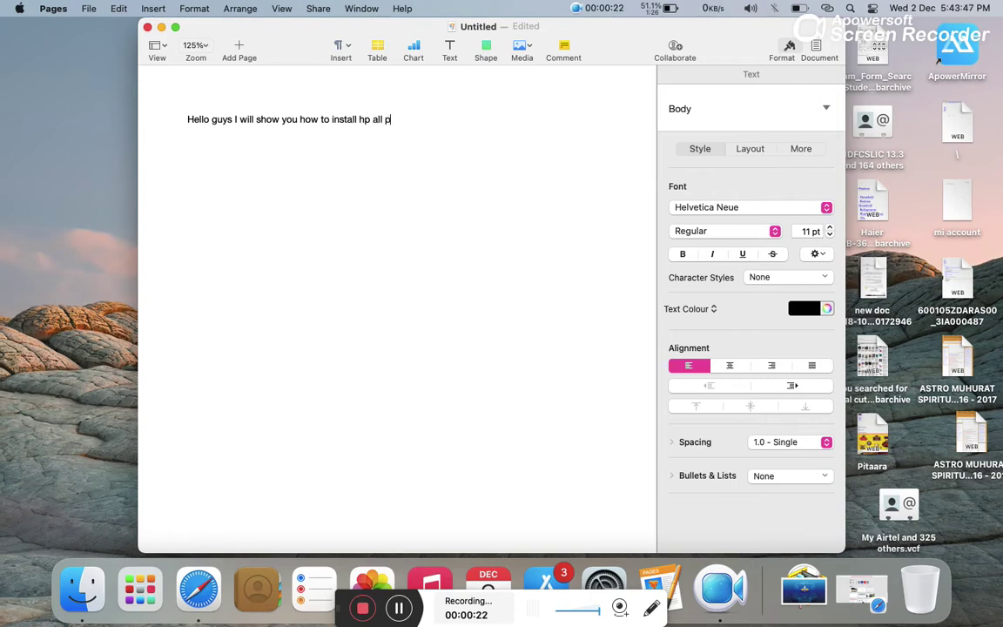
pyautogui.write('printer ')
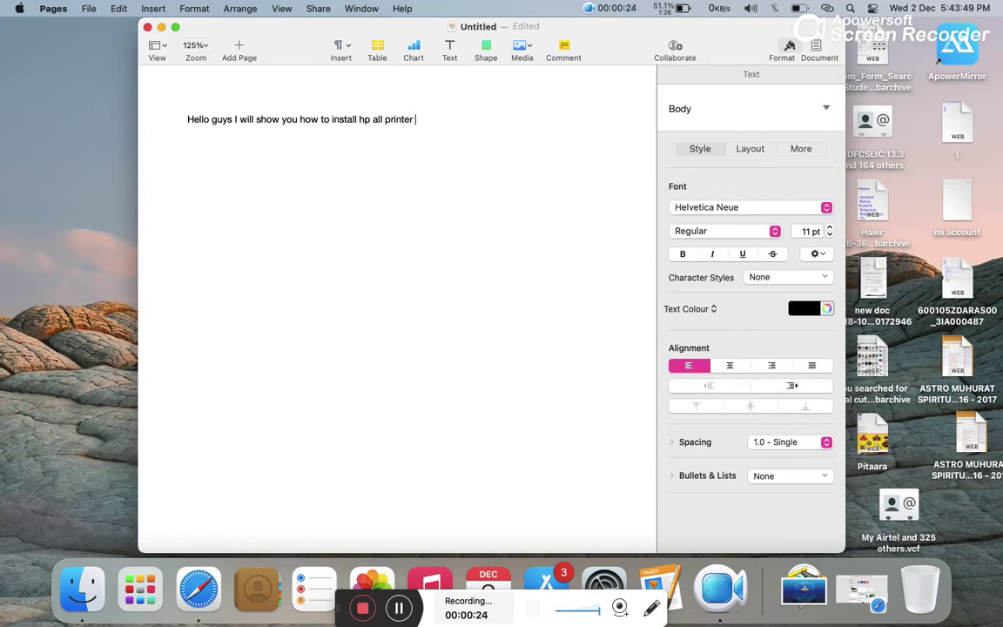
pyautogui.write('drivers ')
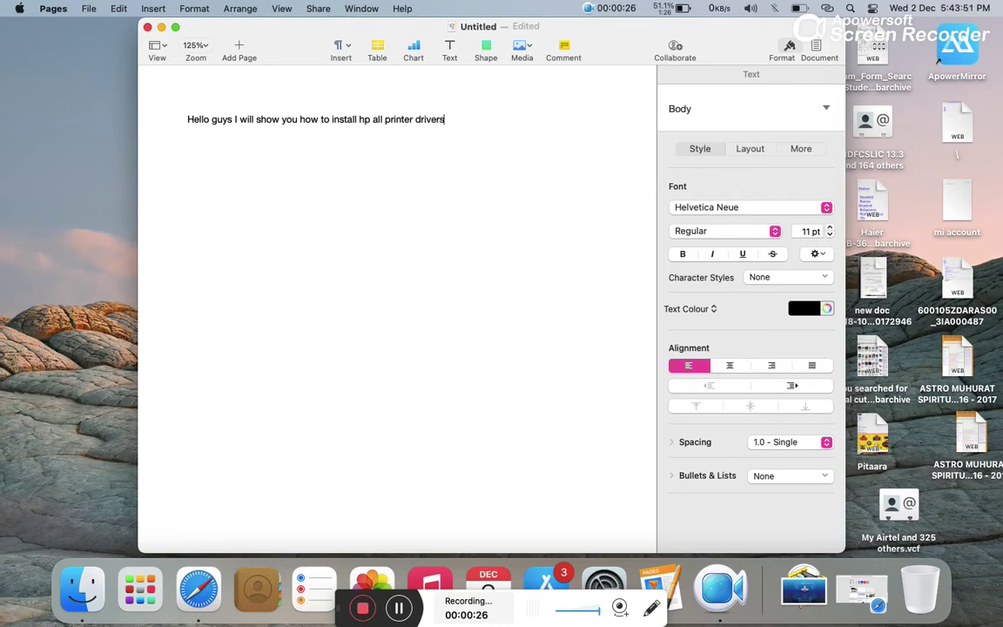
pyautogui.write('in mac OS big sur')
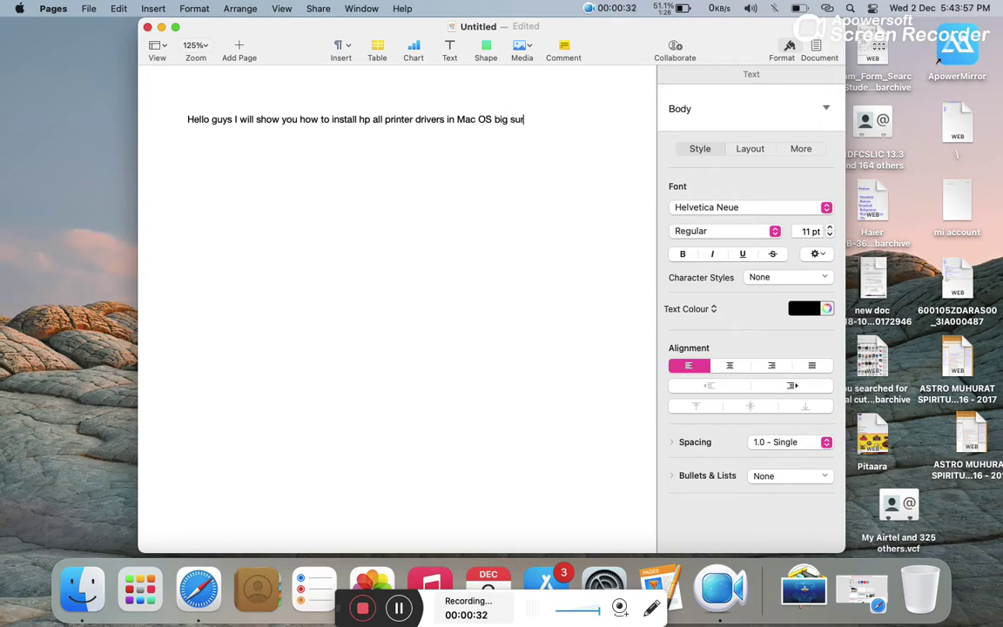
pyautogui.press('Return')
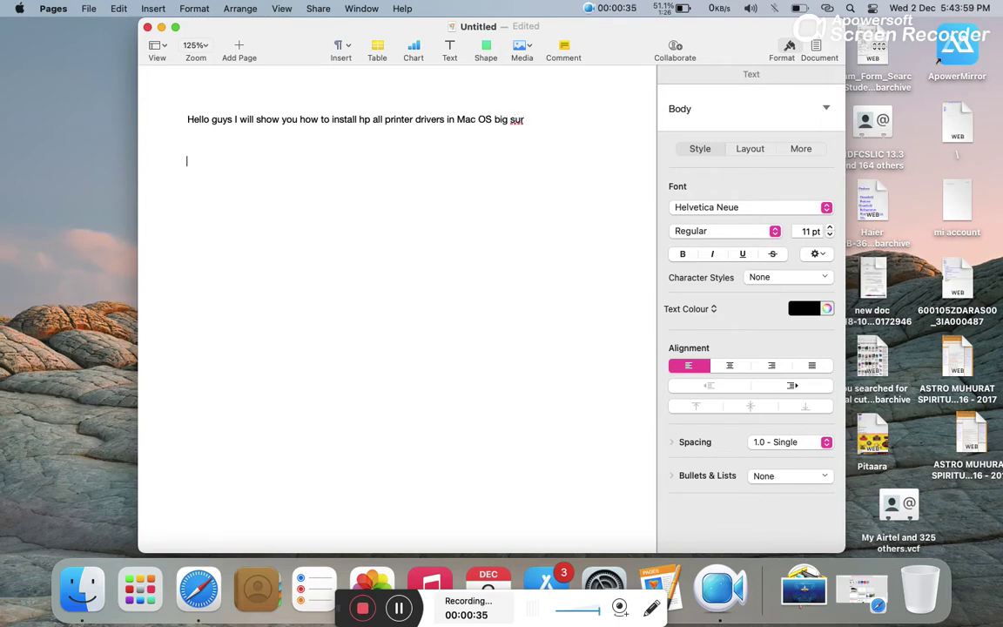
# Step: Switch to Safari, open Google and search for 'pacifist download mac'
pyautogui.click(163, 28)
pyautogui.click(199, 589)
pyautogui.click(394, 155)
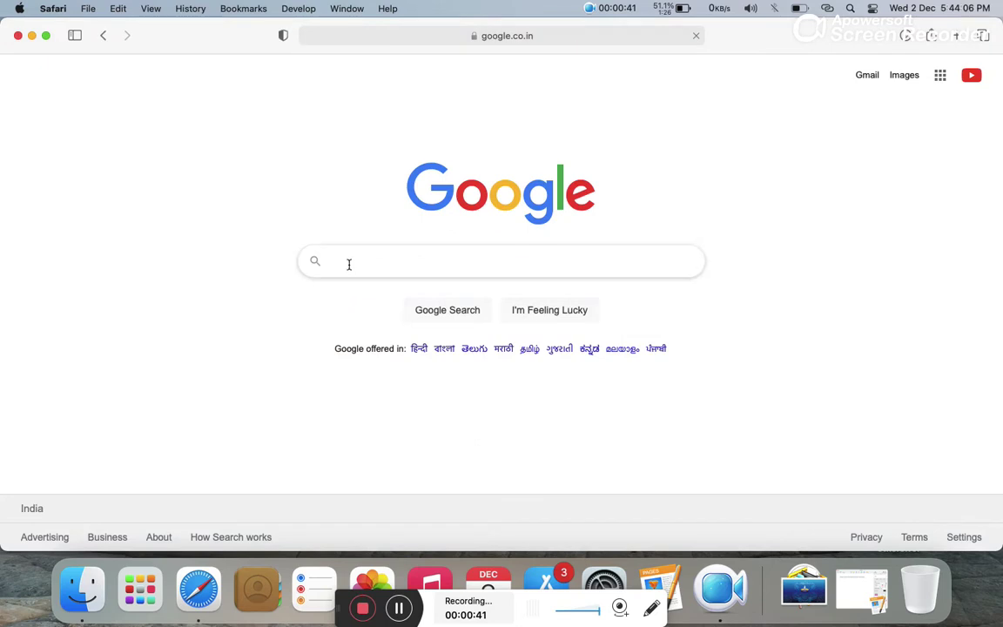
pyautogui.click(346, 262)
pyautogui.write('pacid')
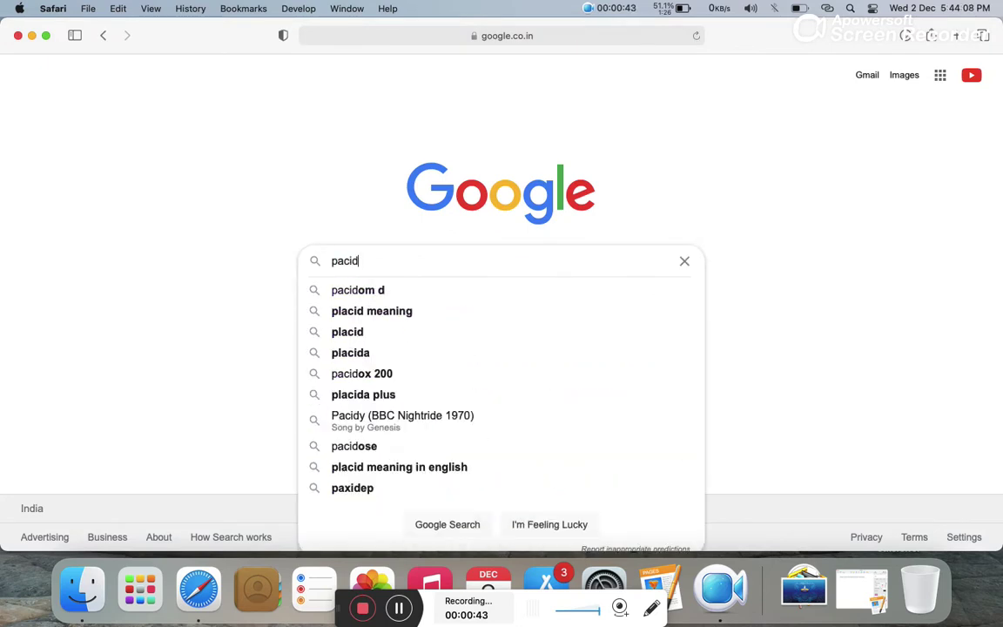
pyautogui.press('BackSpace')
pyautogui.write('f')
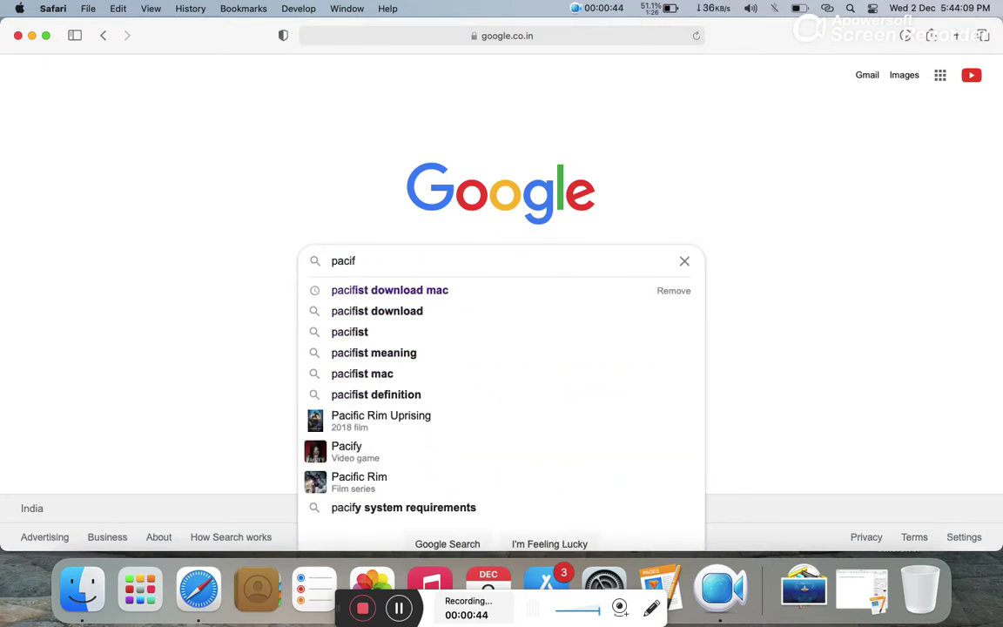
pyautogui.write('id')
pyautogui.press('BackSpace')
pyautogui.write('s')
pyautogui.write('t')
pyautogui.press('BackSpace')
pyautogui.click(348, 290)
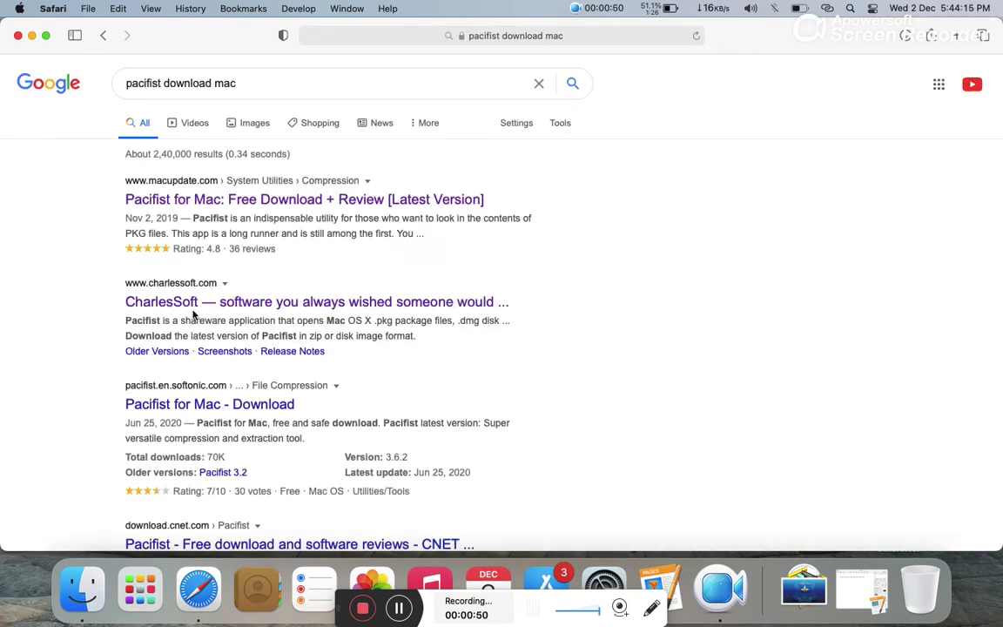
# Step: Open the CharlesSoft search result, start the Pacifist 3.6.2 zip download and stop it in the download list
pyautogui.click(201, 305)
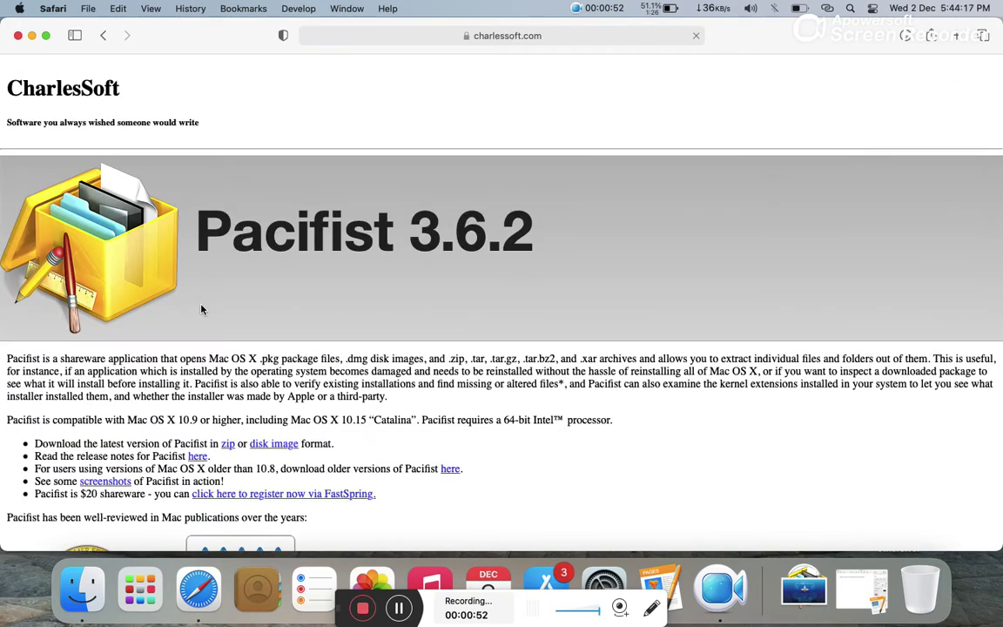
pyautogui.click(229, 445)
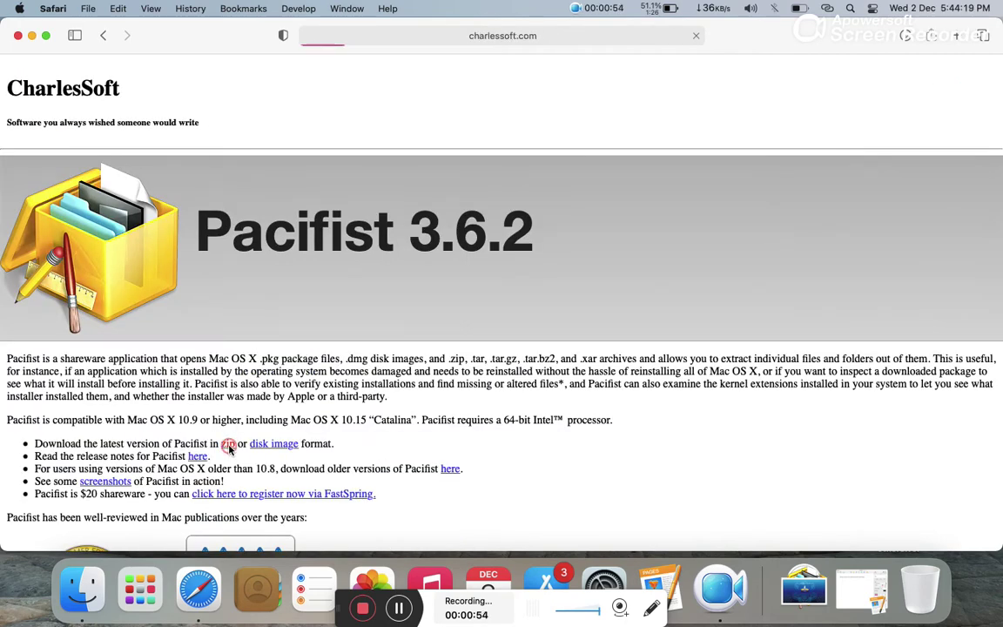
pyautogui.click(907, 39)
pyautogui.click(958, 104)
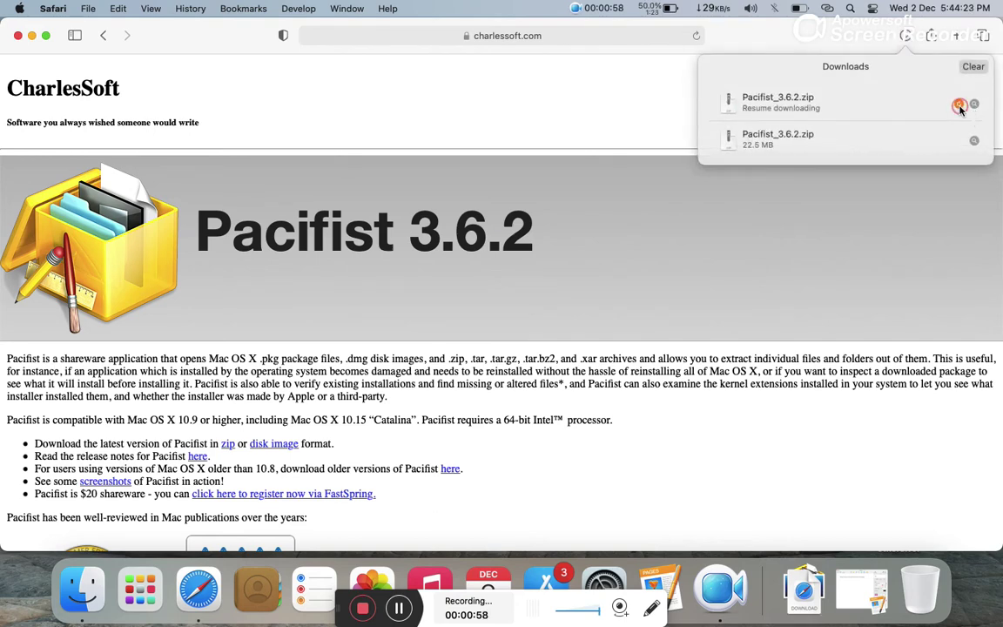
pyautogui.click(927, 195)
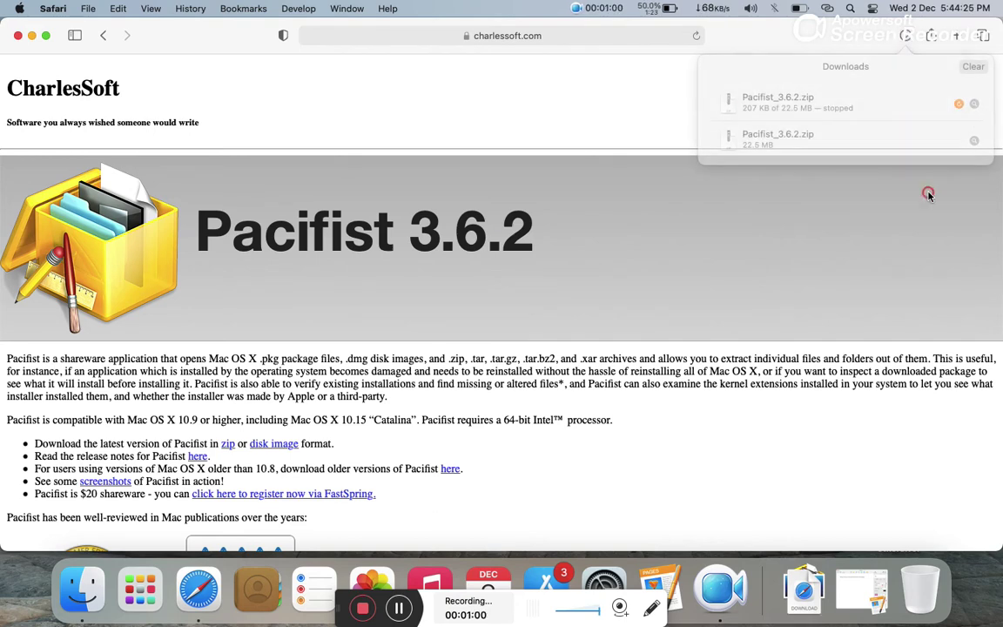
# Step: Switch to the Pages document and write 'Download pacifist 3.6.2 from that site shown in description' below the opening sentence
pyautogui.click(861, 589)
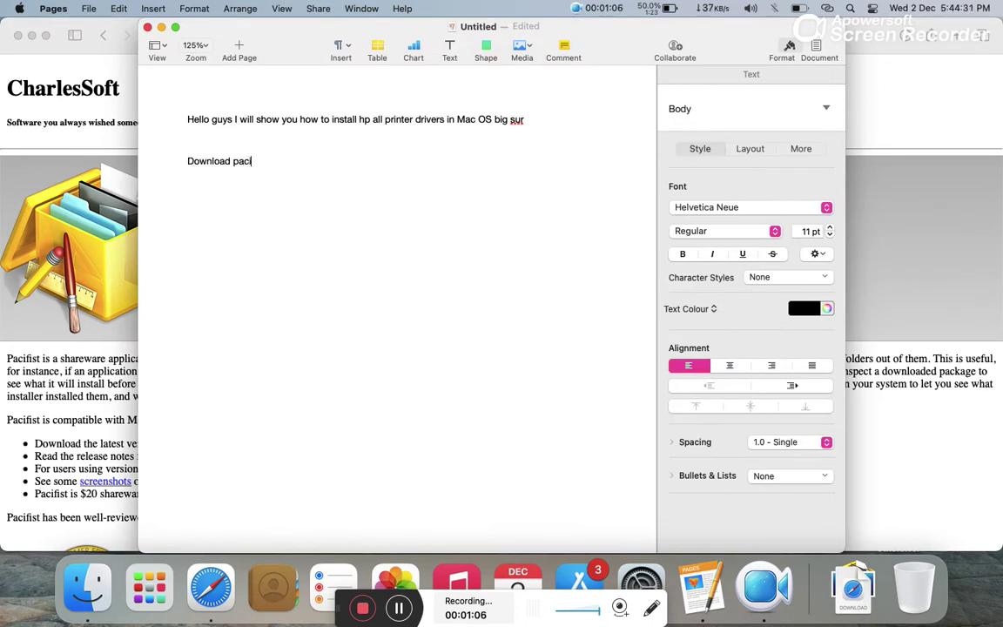
pyautogui.write('ifist')
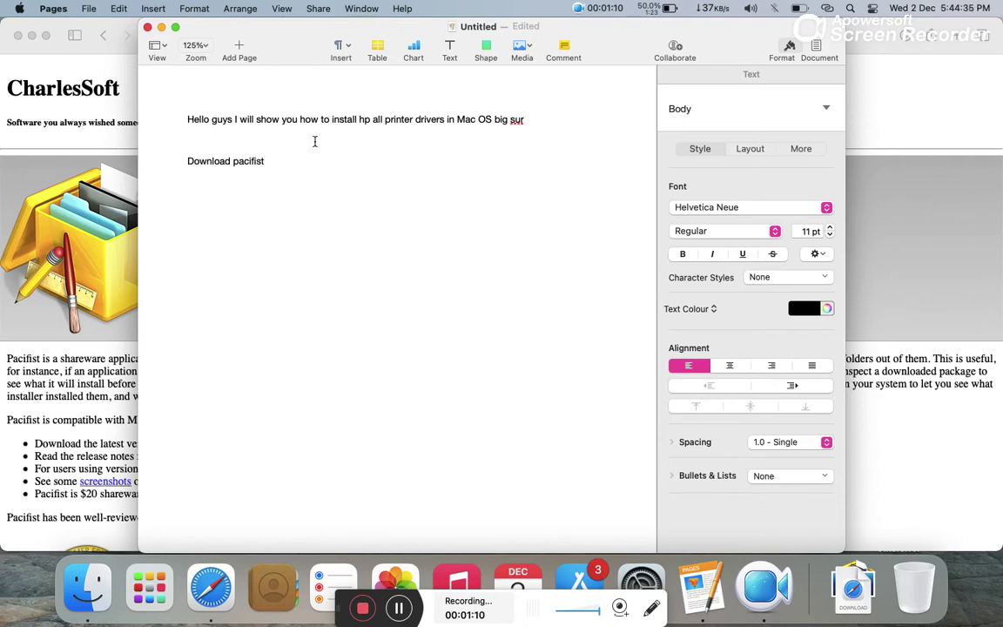
pyautogui.click(160, 27)
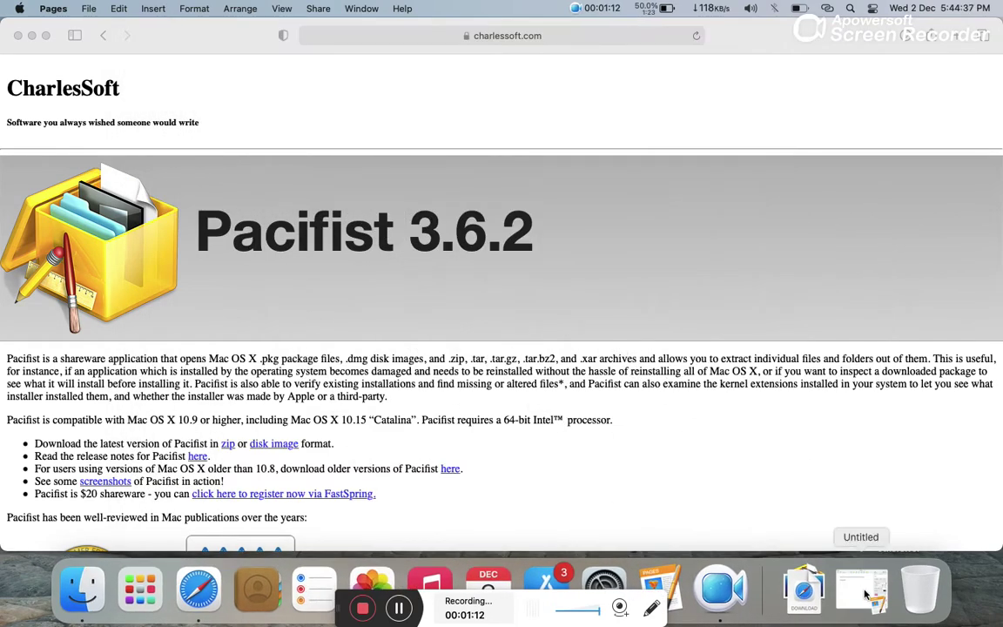
pyautogui.click(865, 592)
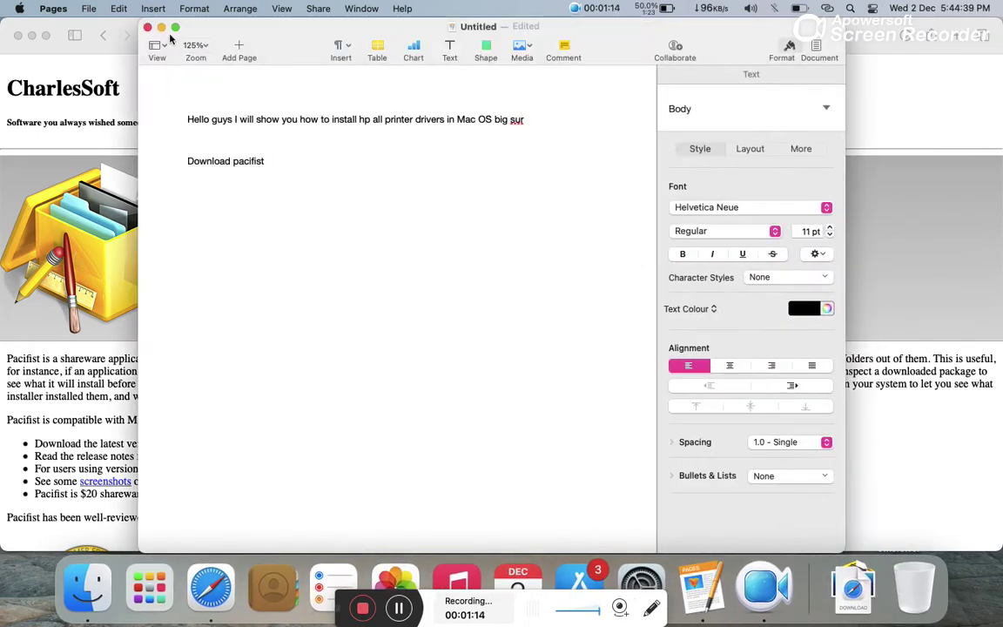
pyautogui.click(161, 27)
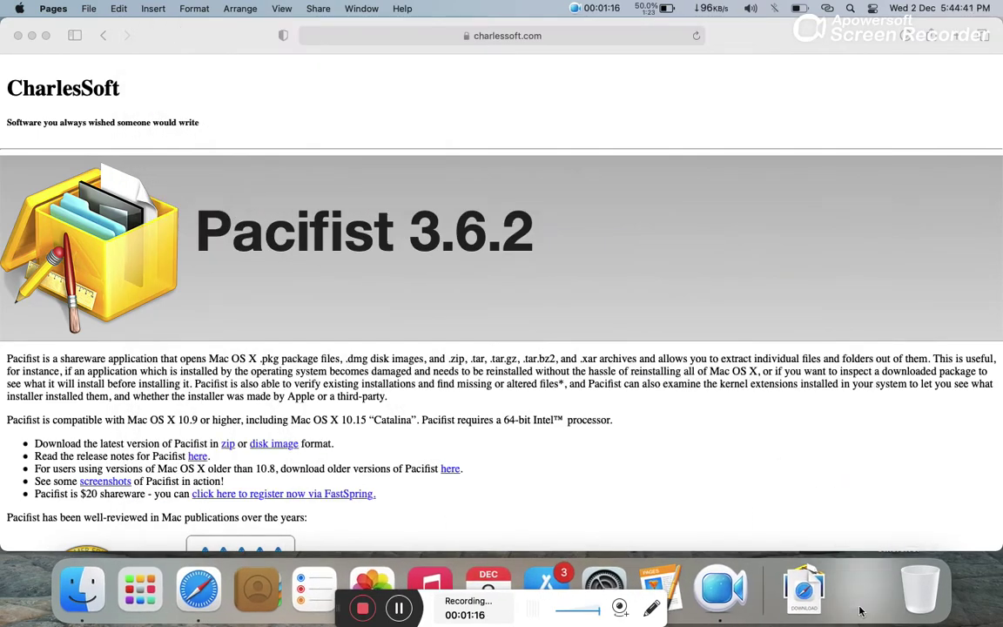
pyautogui.click(802, 593)
pyautogui.write('3')
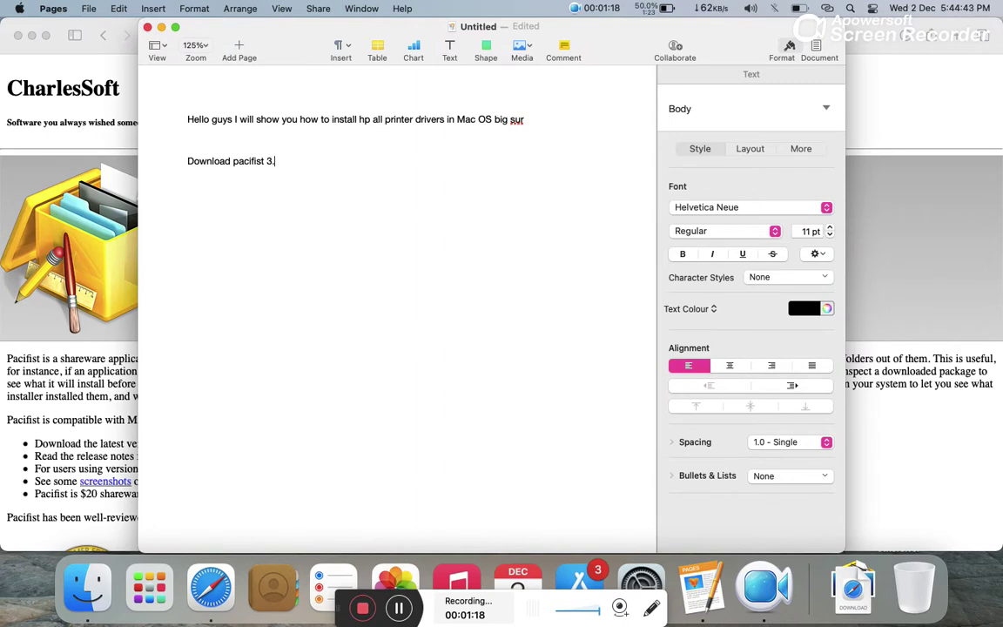
pyautogui.write('.6.2 from t')
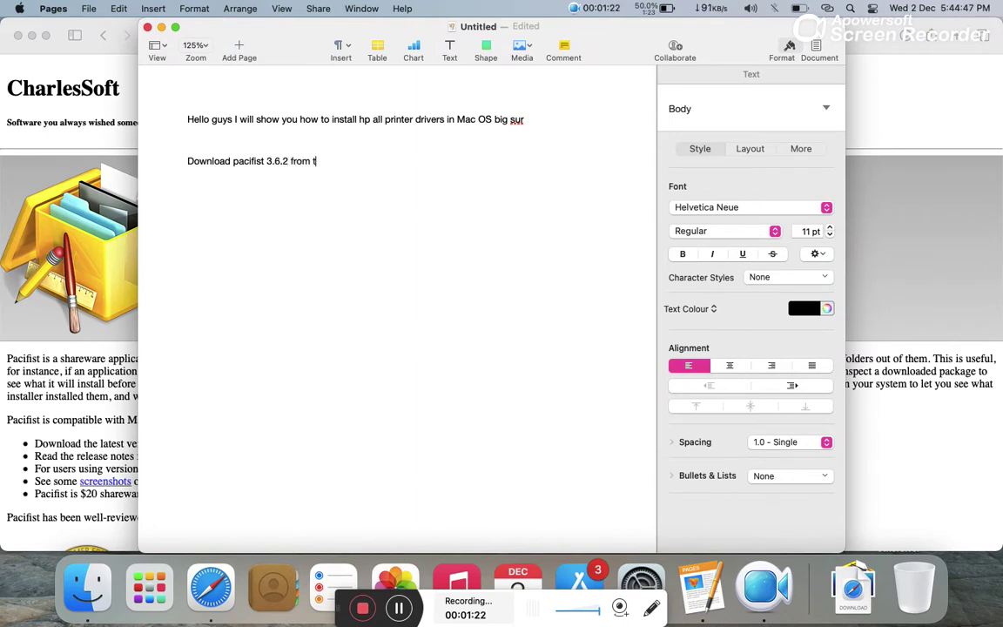
pyautogui.write('hat site shown in des')
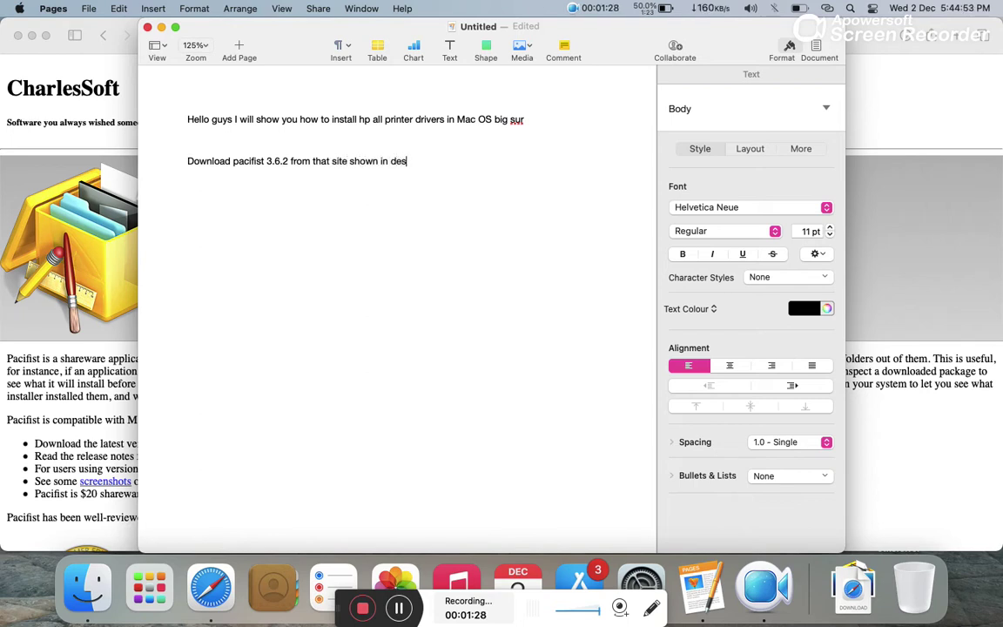
pyautogui.write('cription')
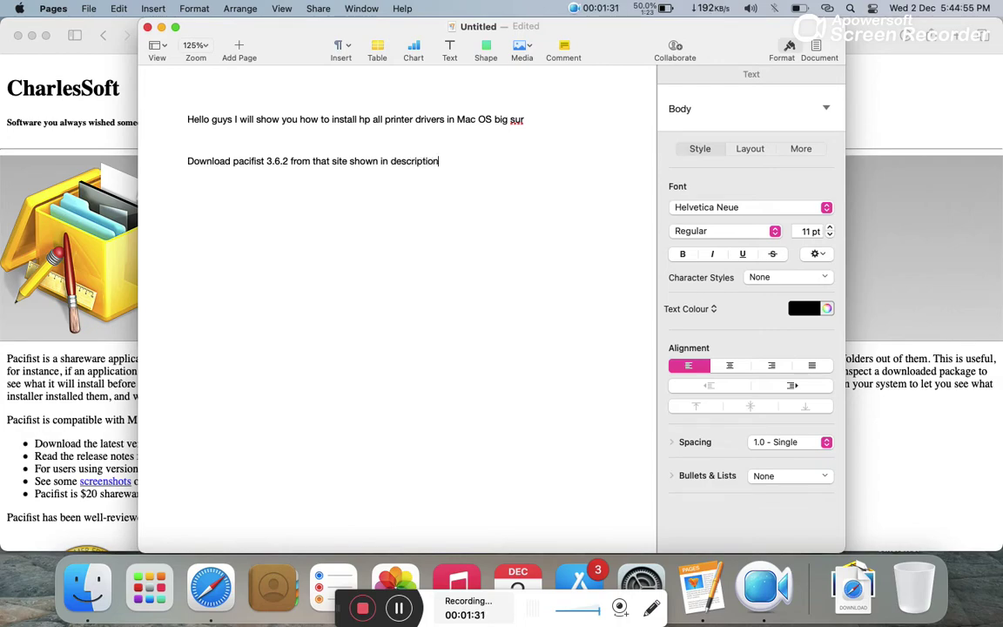
# Step: Minimize the Pages and Safari windows and extract Pacifist_3.6.2.zip on the desktop
pyautogui.click(161, 28)
pyautogui.click(32, 35)
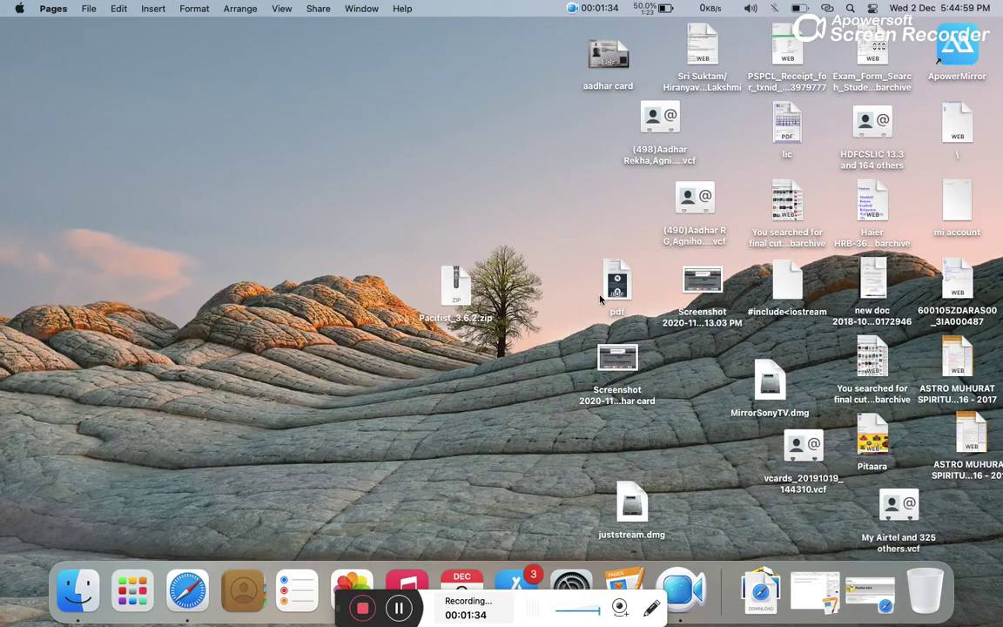
pyautogui.doubleClick(452, 297)
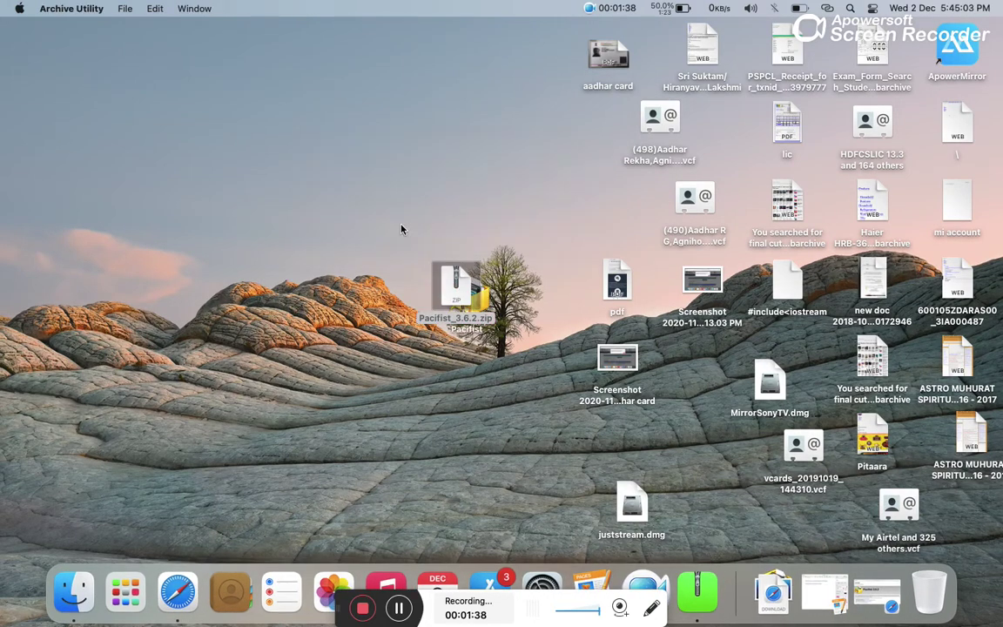
# Step: Launch Pacifist and move its extracted desktop icon clear of the zip file
pyautogui.click(132, 590)
pyautogui.click(755, 277)
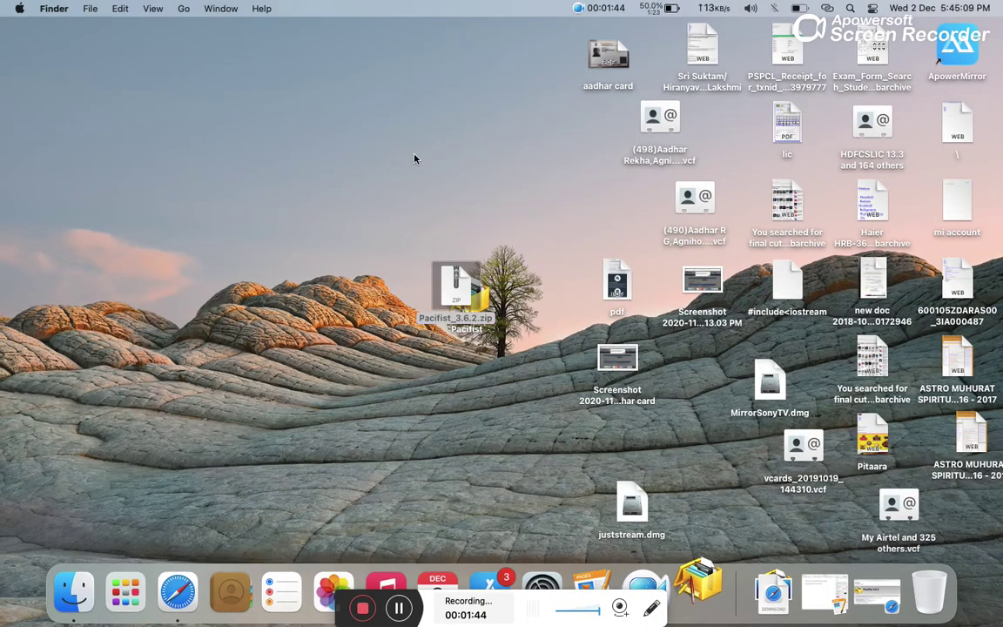
pyautogui.click(470, 326)
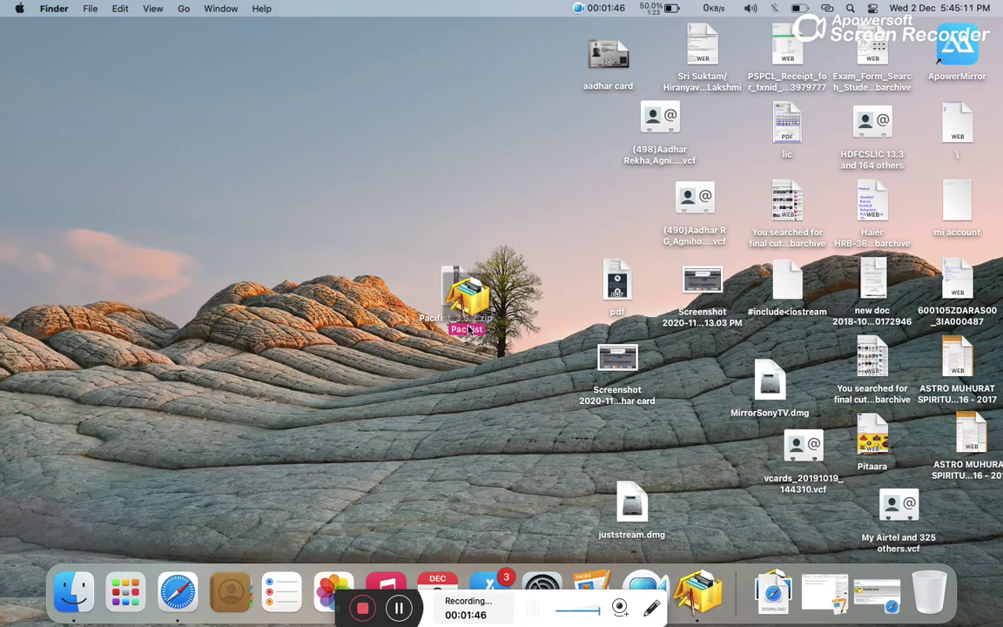
pyautogui.moveTo(470, 331); pyautogui.dragTo(417, 375)
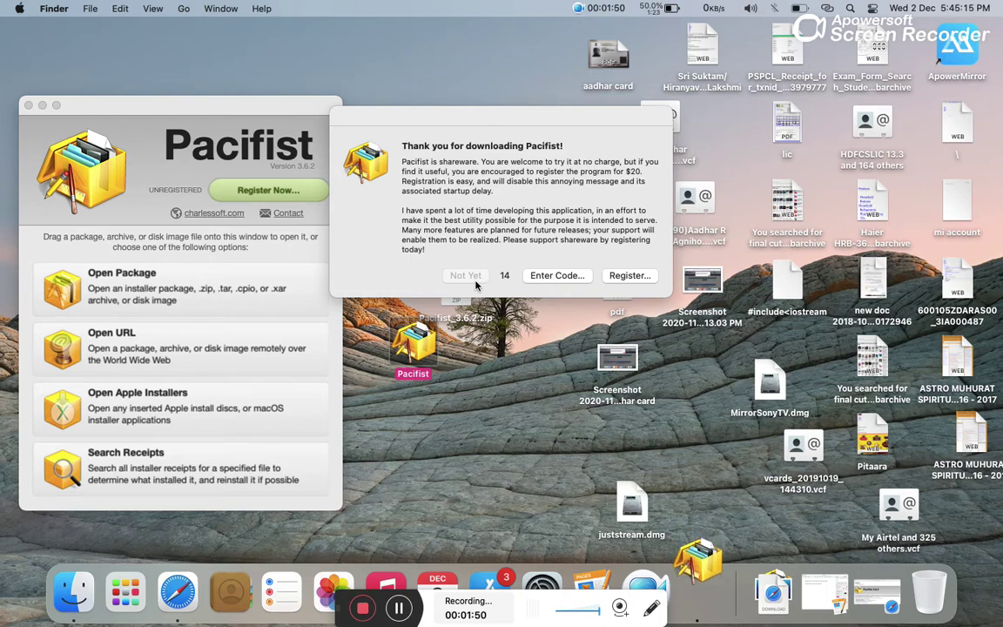
pyautogui.click(209, 57)
pyautogui.click(186, 7)
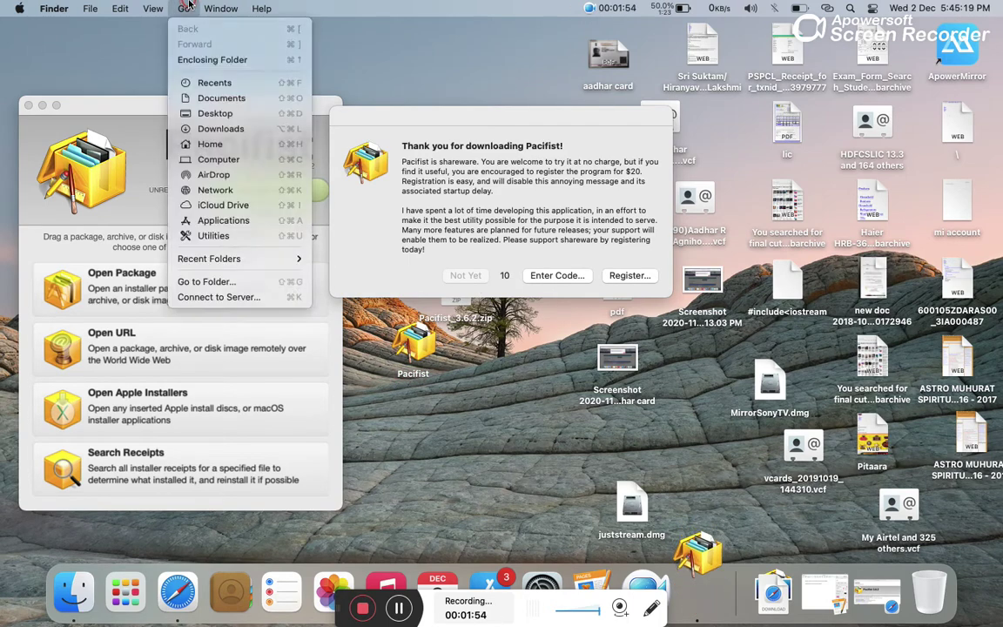
pyautogui.click(188, 7)
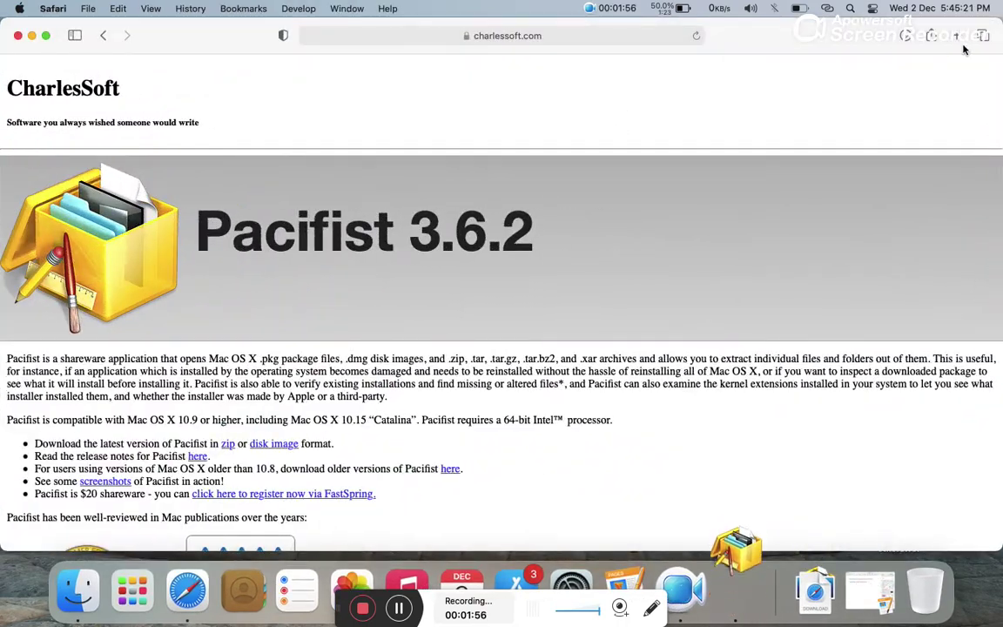
# Step: In a new Safari tab, search Google for 'hp v5 1 driver for macos' and open Apple's HP Printer Drivers v5.1 page
pyautogui.click(957, 35)
pyautogui.click(390, 169)
pyautogui.click(352, 291)
pyautogui.write('hp')
pyautogui.press('Down')
pyautogui.press('Return')
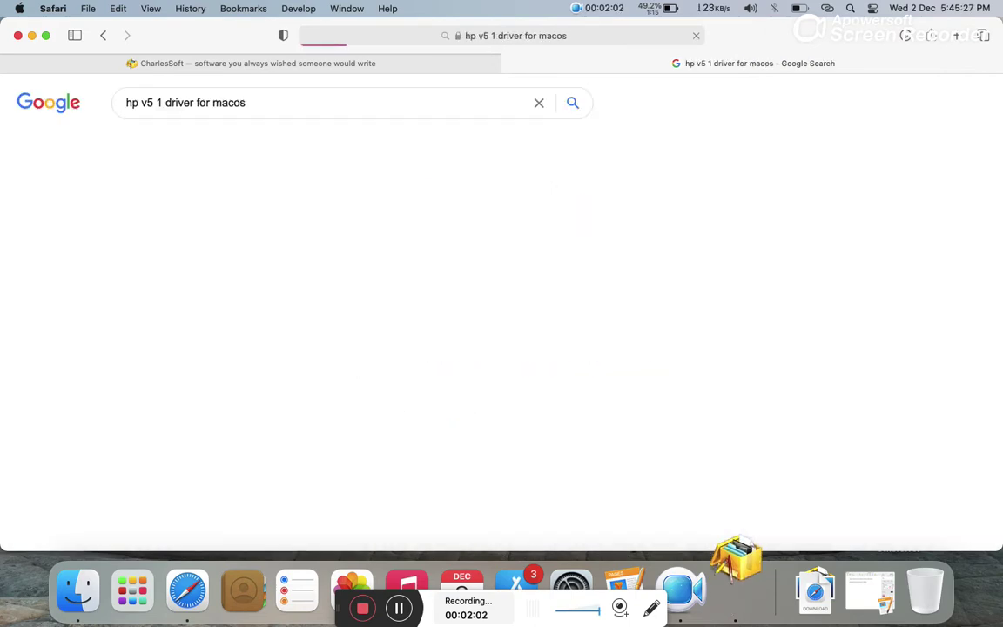
pyautogui.click(177, 219)
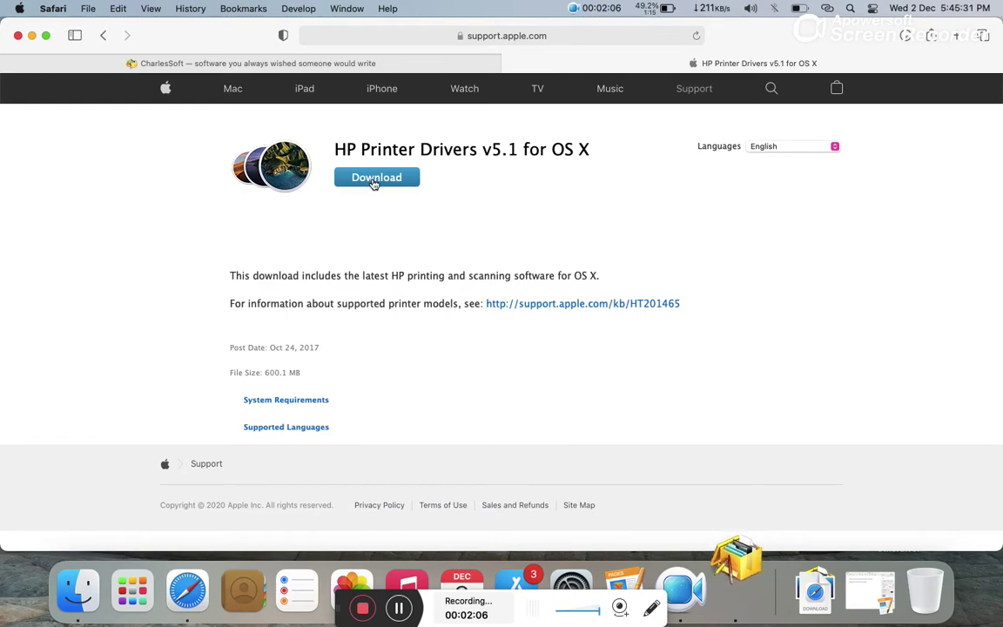
# Step: Switch to the Pages document and start a new line reading 'Download the hp v5.1 drivers'
pyautogui.click(869, 591)
pyautogui.press('Return')
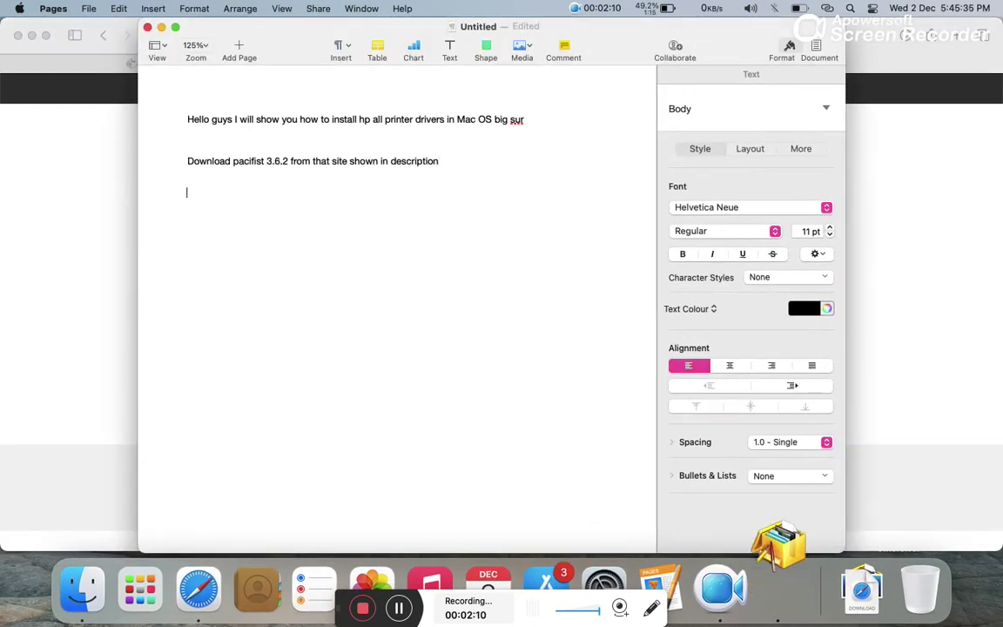
pyautogui.write('downla')
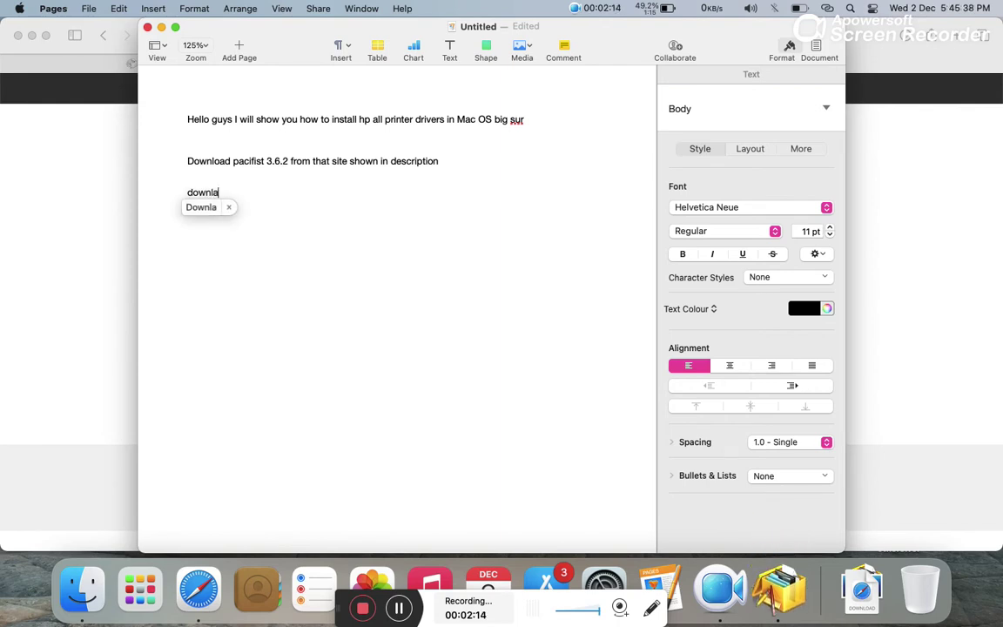
pyautogui.press('BackSpace')
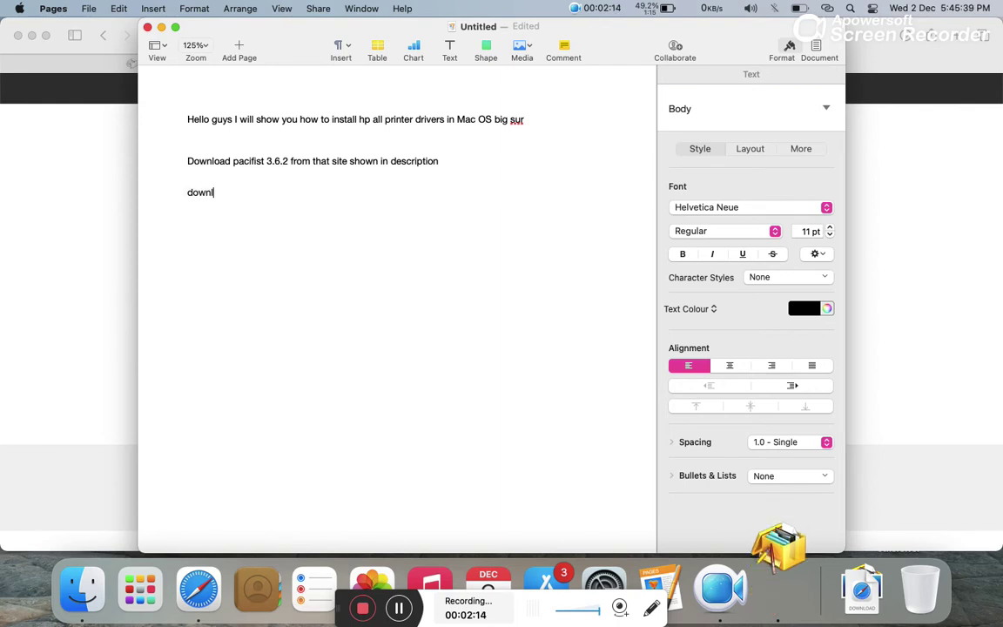
pyautogui.write('oad th')
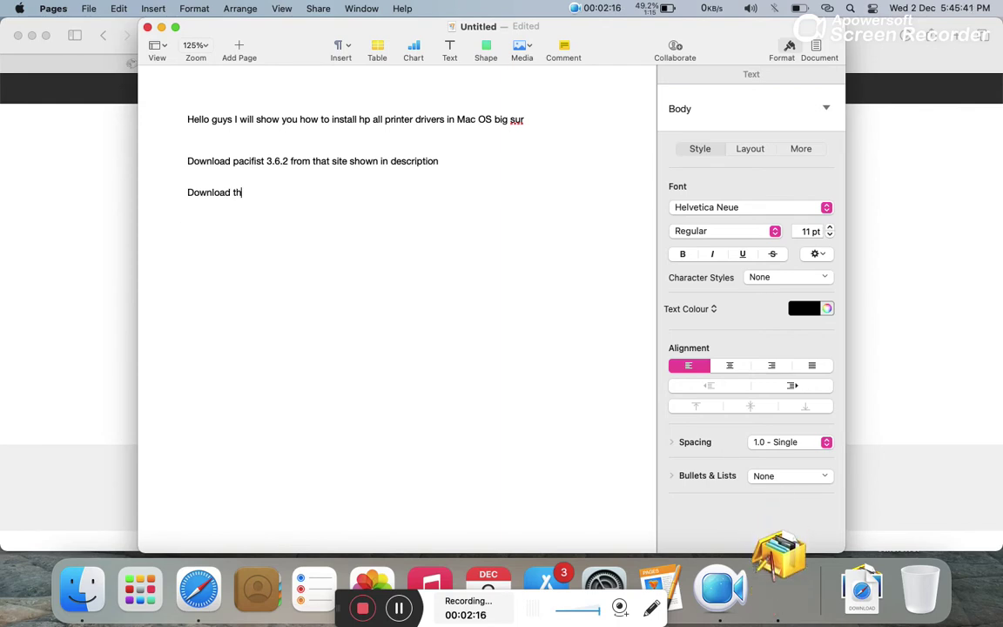
pyautogui.write('e hp ')
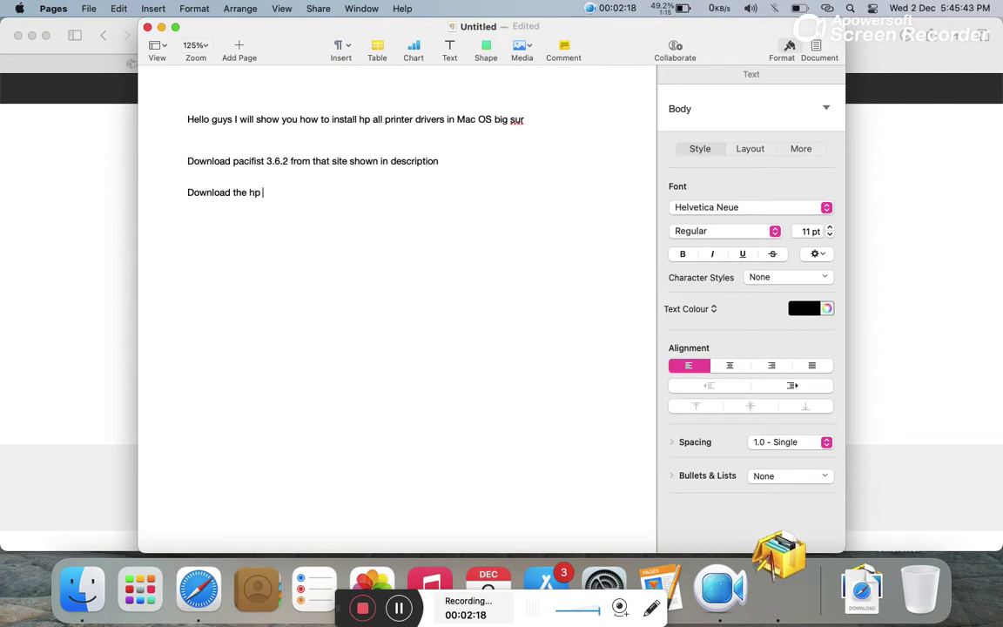
pyautogui.write('v5.1 drivers')
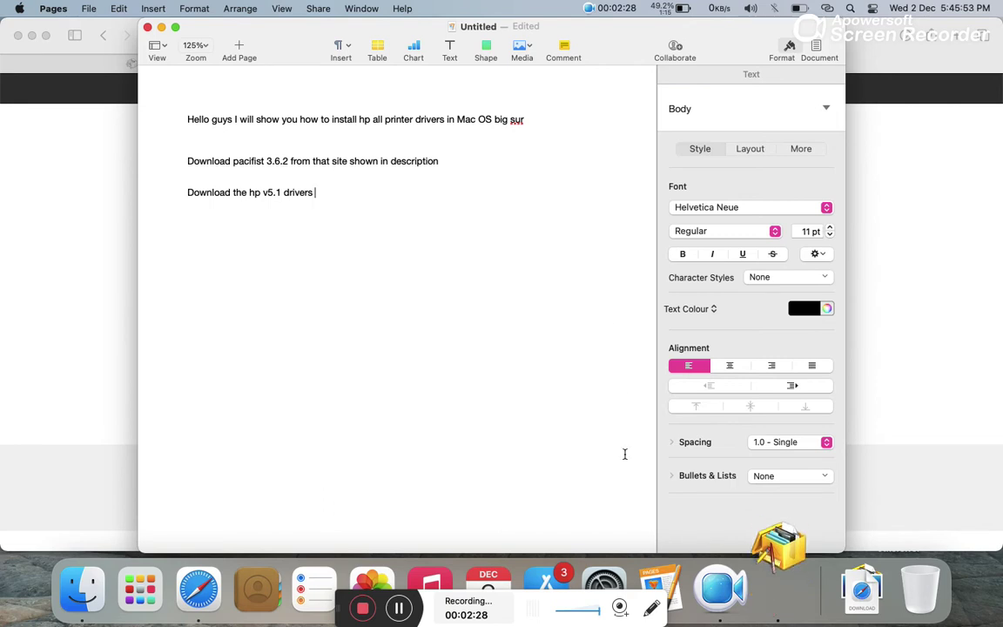
# Step: Check the driver software list offered when adding the HP LaserJet 1020 in Printers & Scanners, and close System Preferences without adding it
pyautogui.click(604, 589)
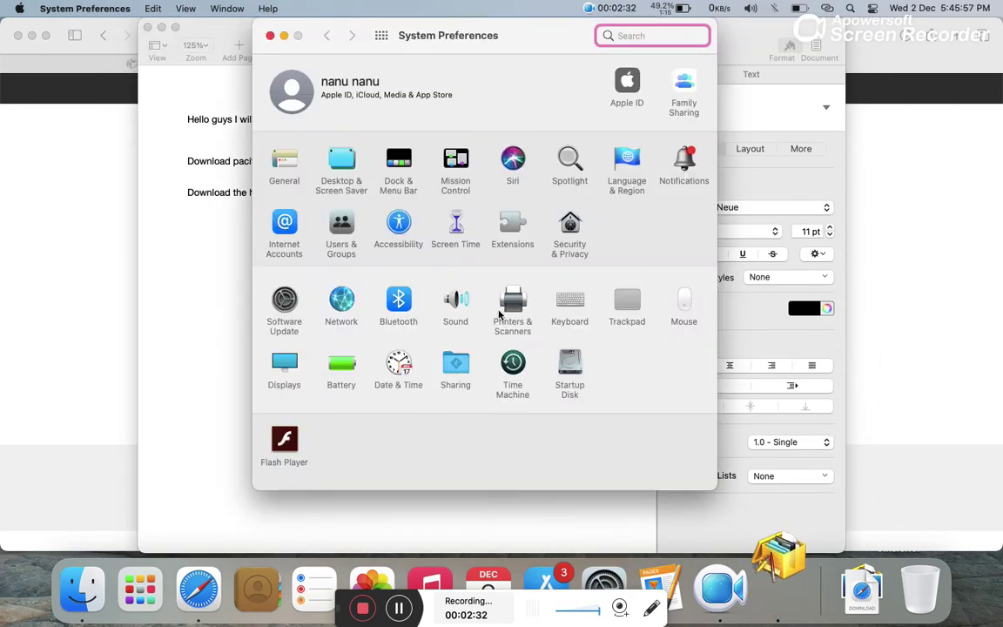
pyautogui.click(500, 315)
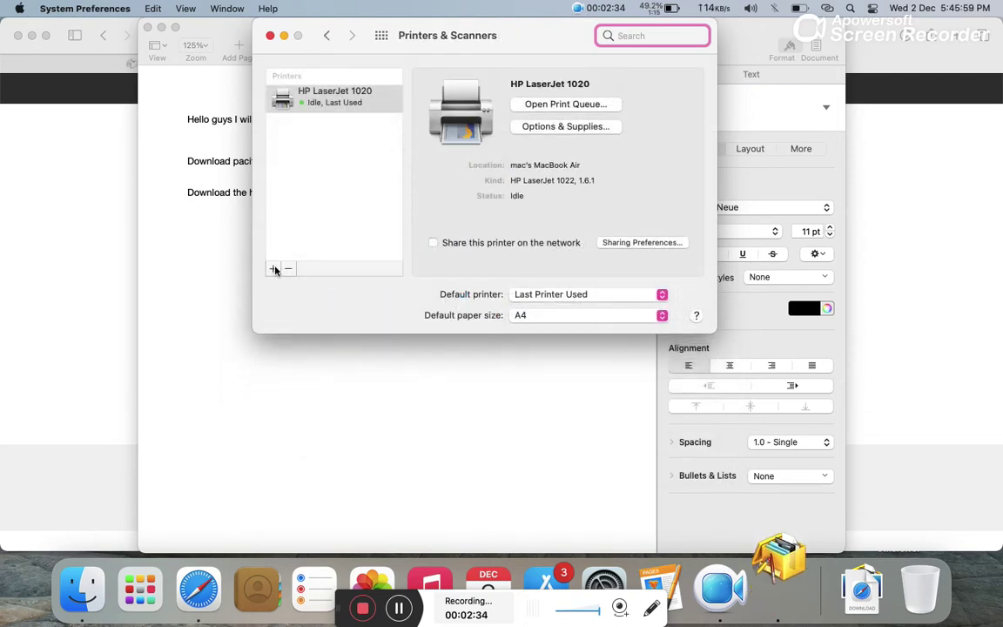
pyautogui.click(275, 270)
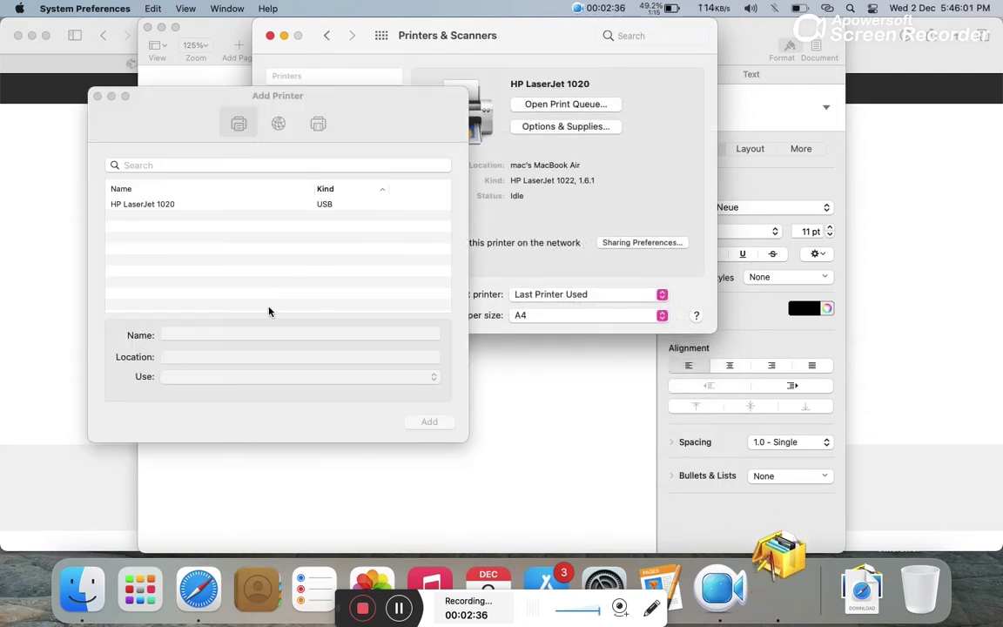
pyautogui.click(253, 203)
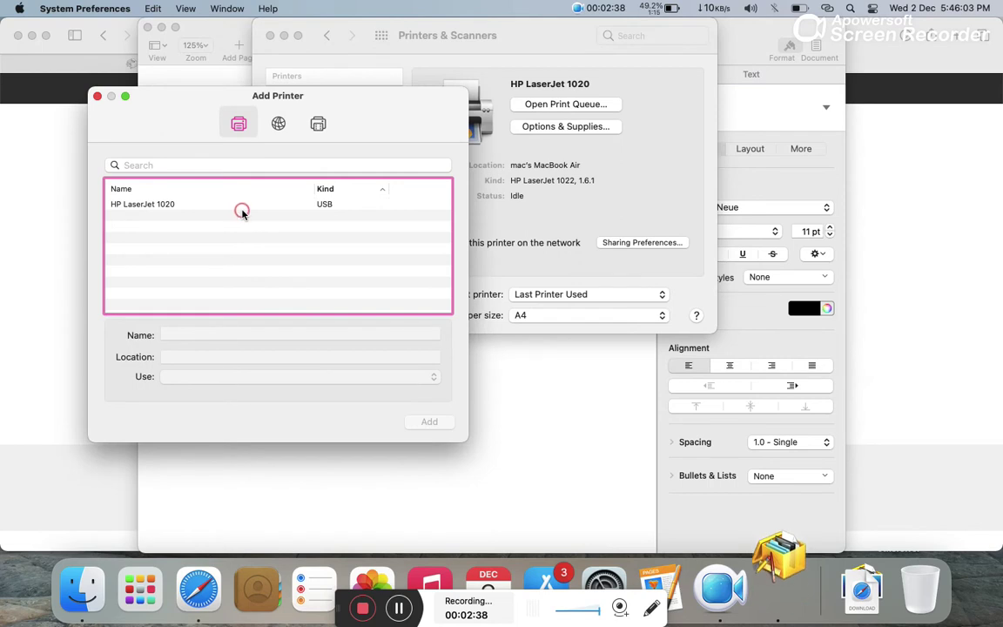
pyautogui.click(189, 206)
pyautogui.click(235, 369)
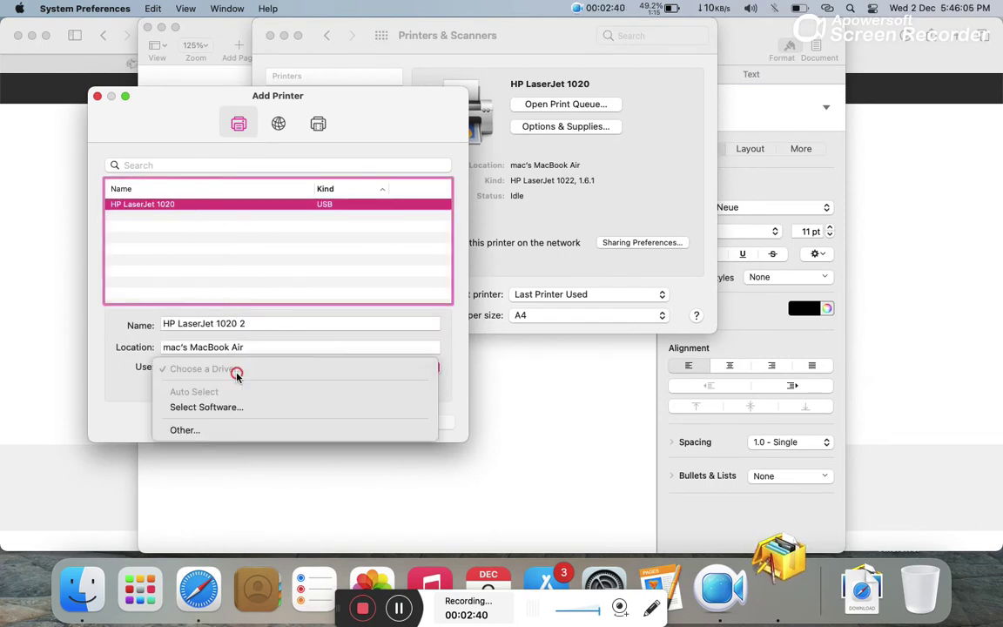
pyautogui.click(213, 405)
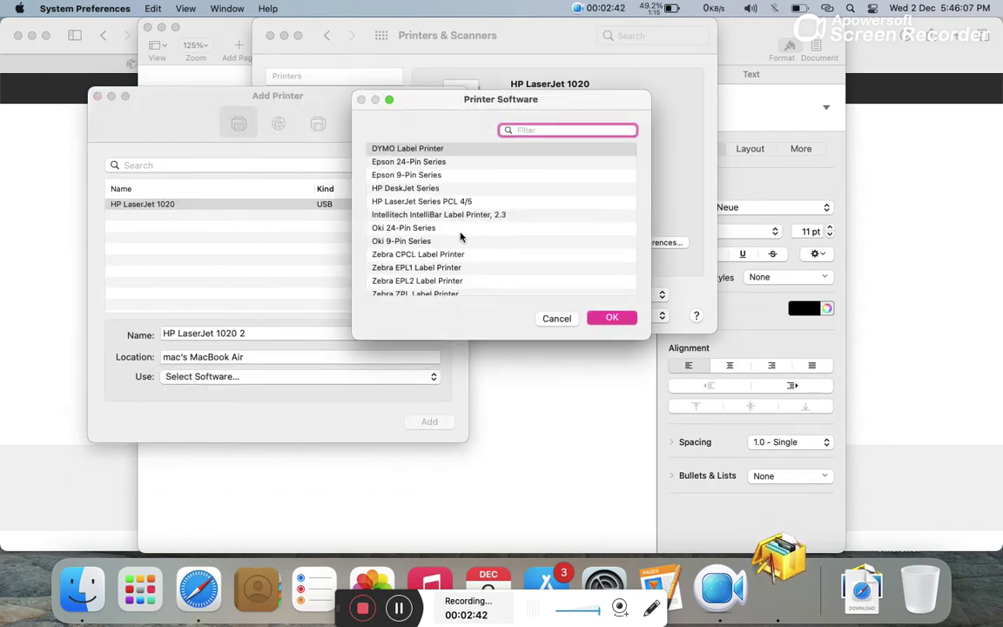
pyautogui.scroll(-2, 461, 235)
pyautogui.click(547, 317)
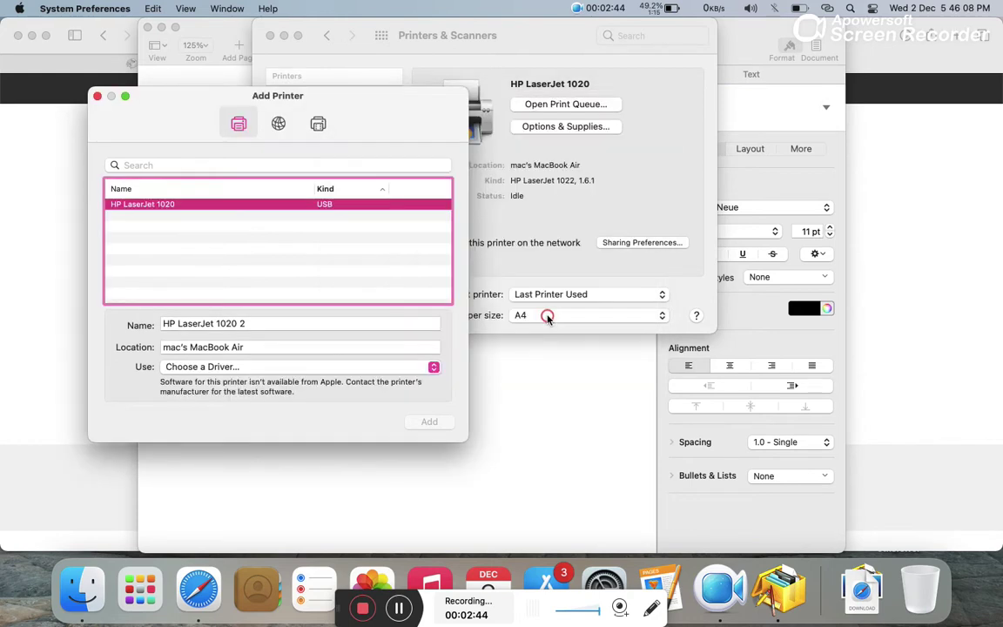
pyautogui.click(98, 95)
pyautogui.click(270, 35)
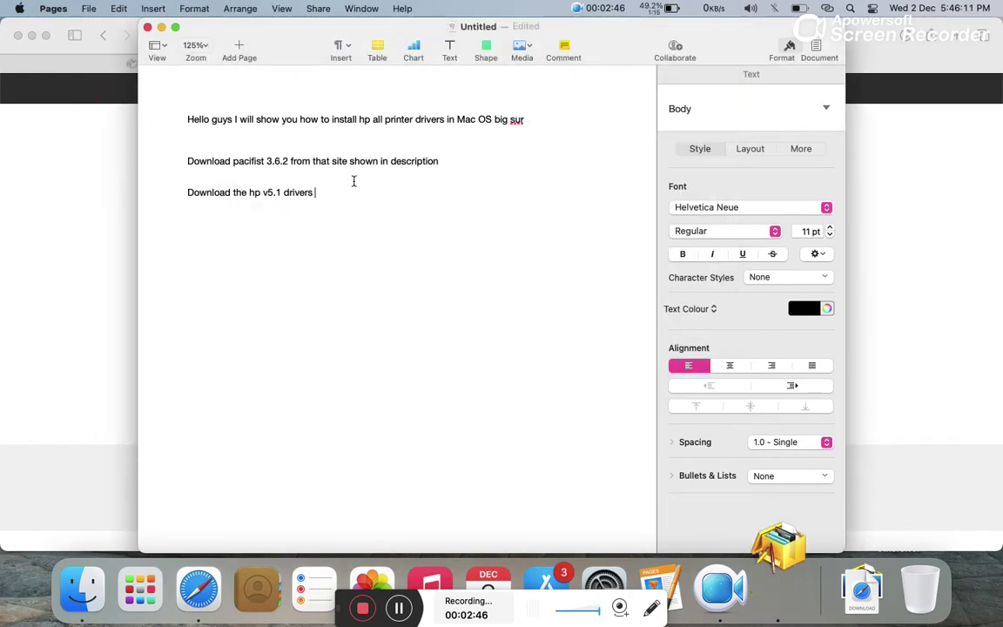
# Step: Finish the Pages line with 'drivers as shown in description' and minimize the Pages and Safari windows
pyautogui.write('drivers dri')
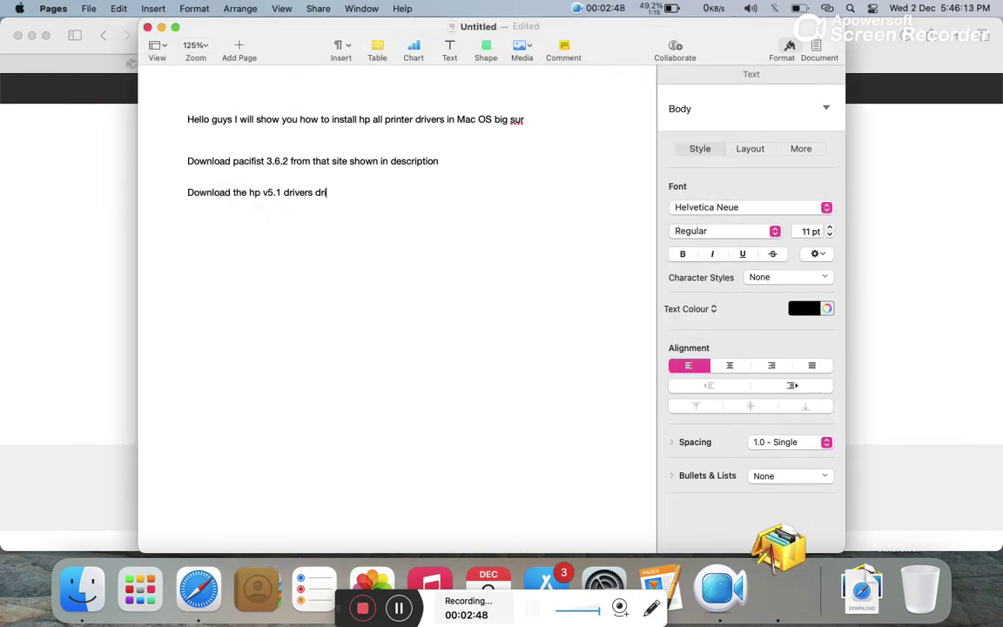
pyautogui.write('vers as ')
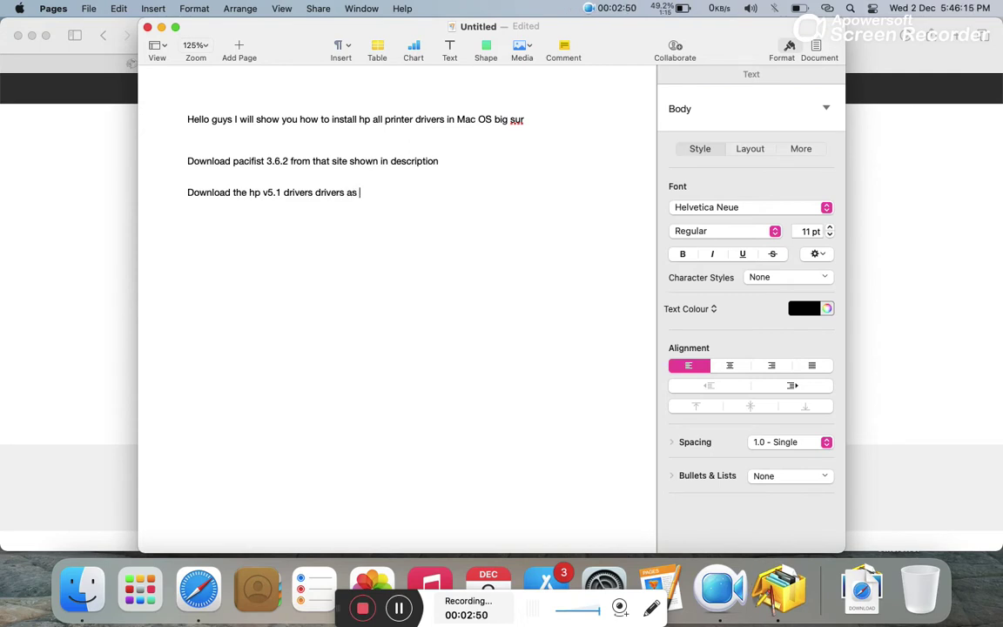
pyautogui.write('show n in description')
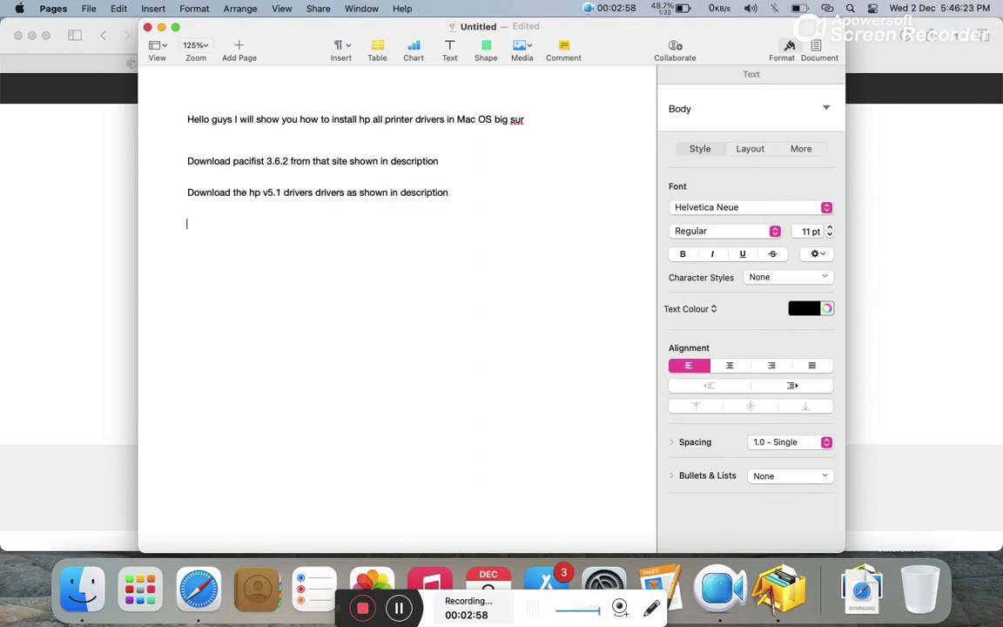
pyautogui.click(161, 27)
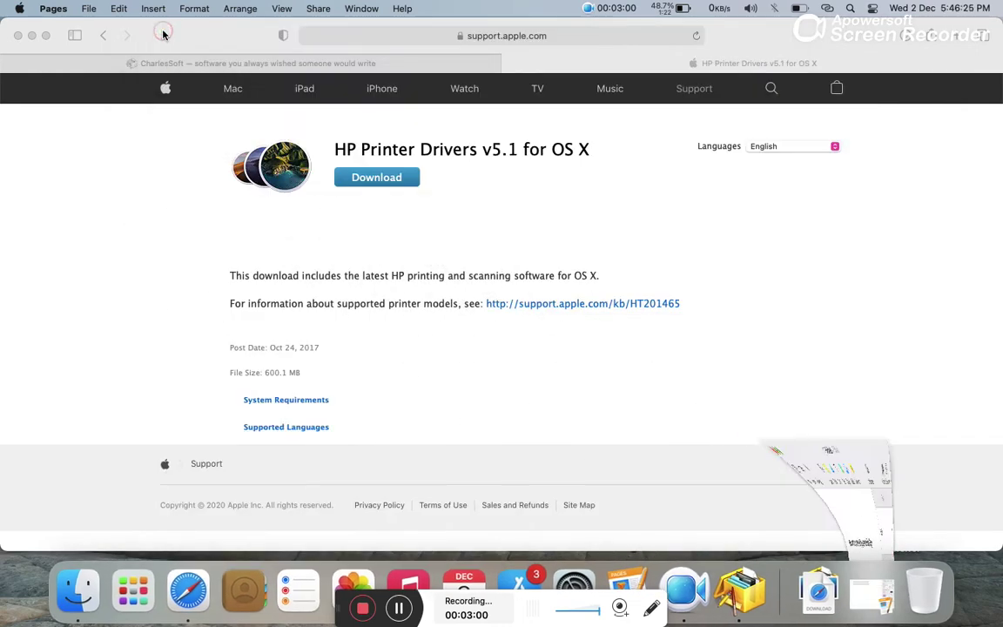
pyautogui.click(32, 35)
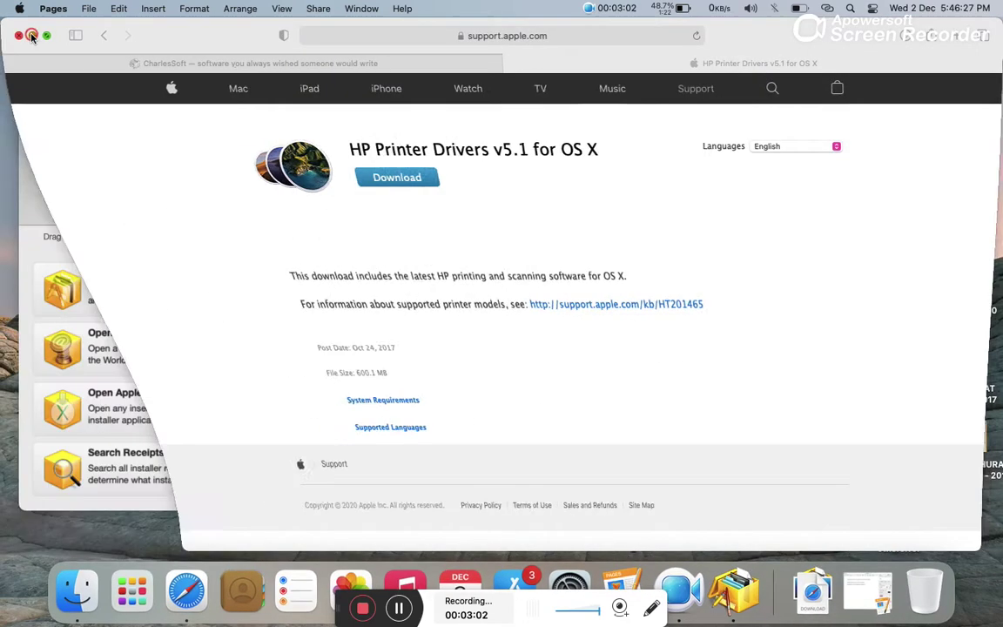
# Step: Decline Pacifist's automatic update checks and close its Quick Start and main windows
pyautogui.click(475, 276)
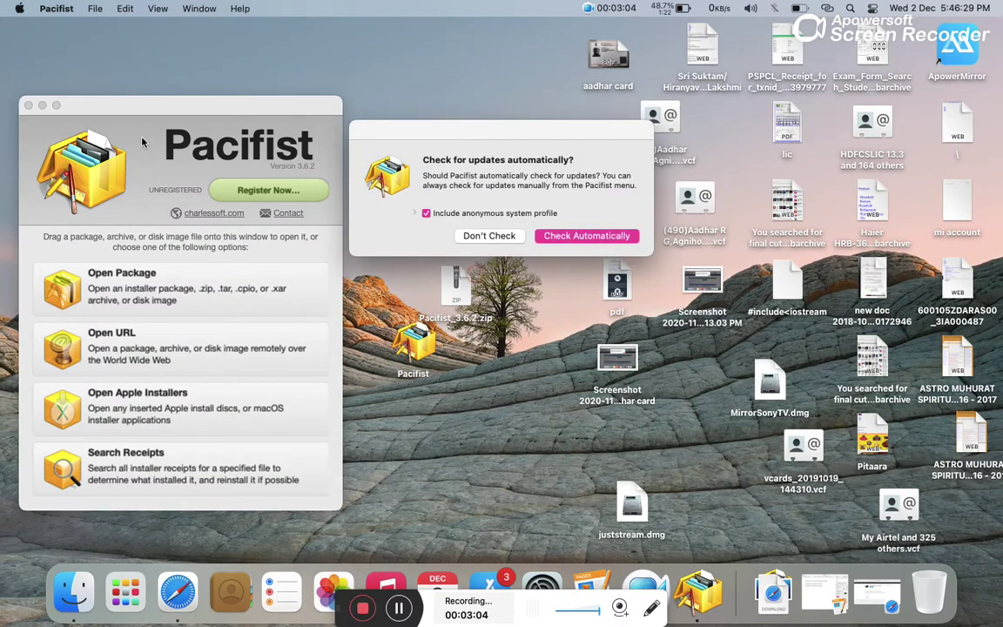
pyautogui.click(425, 214)
pyautogui.click(492, 236)
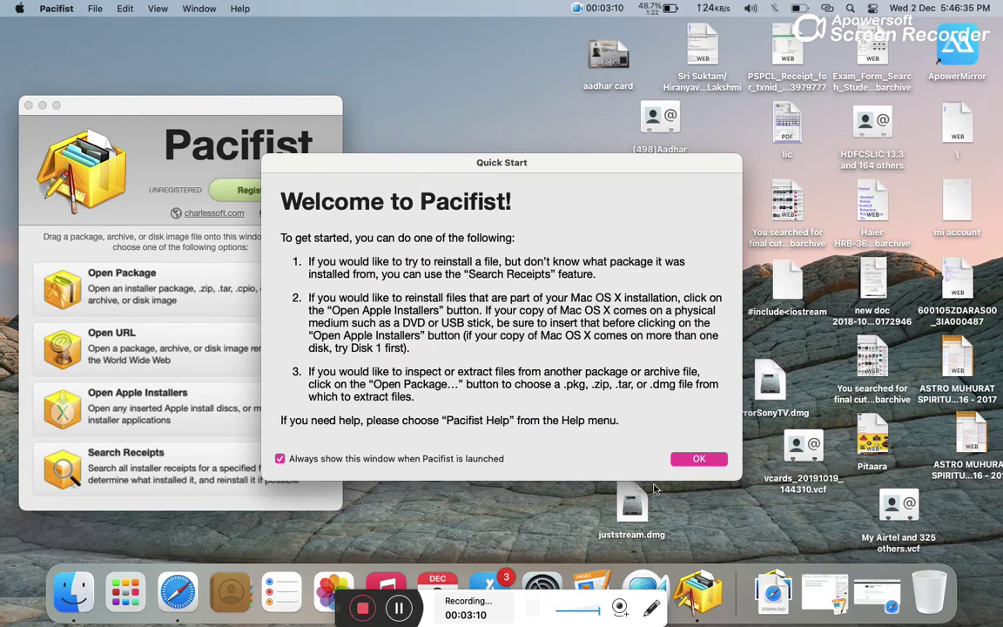
pyautogui.click(698, 459)
pyautogui.click(28, 105)
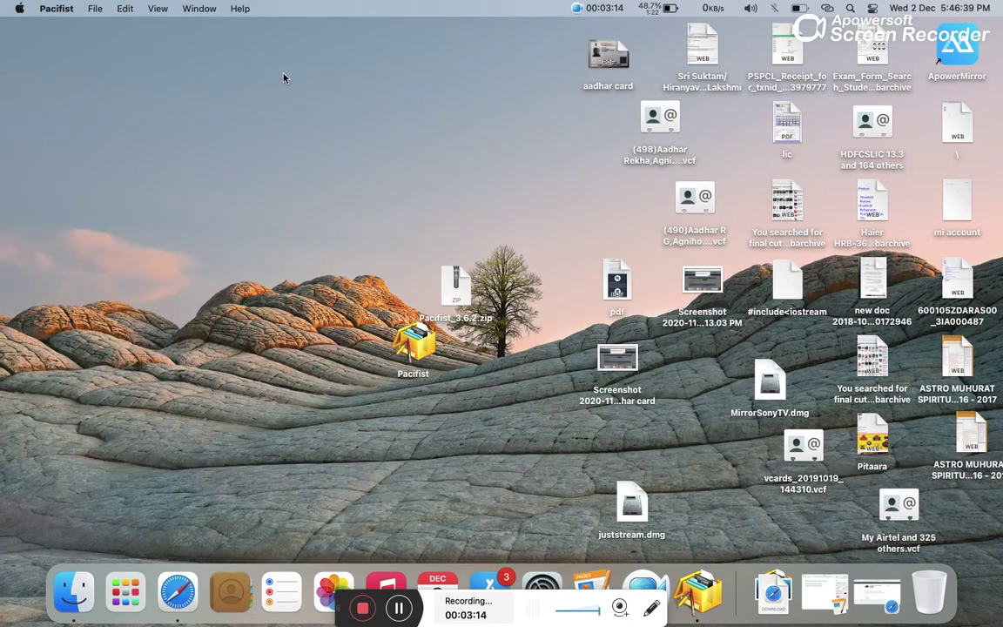
# Step: Open the macintosh hd volume from the Computer location in Finder
pyautogui.click(150, 70)
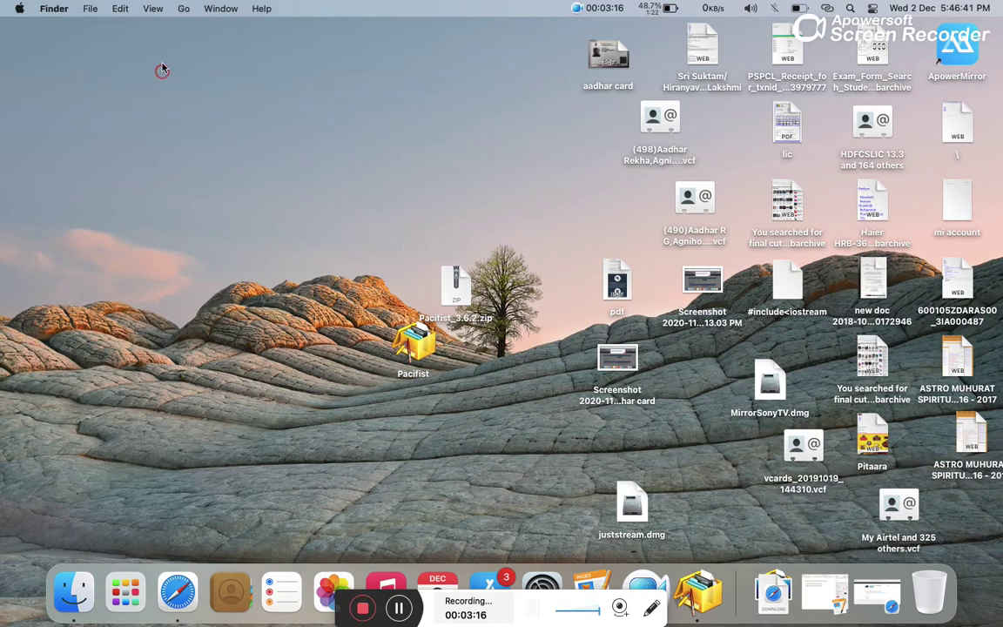
pyautogui.click(184, 8)
pyautogui.click(209, 159)
pyautogui.doubleClick(530, 143)
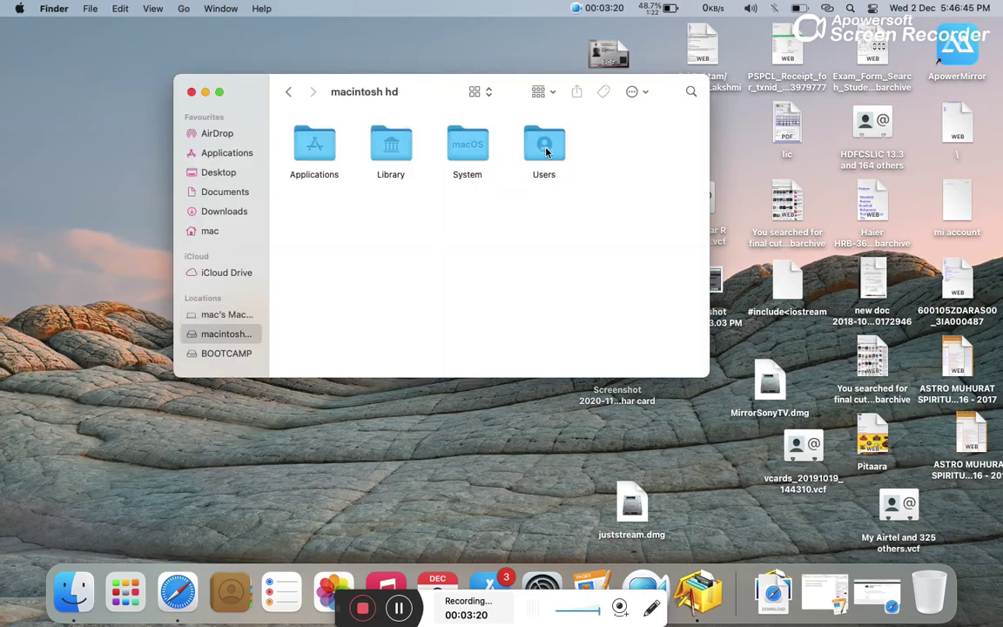
pyautogui.doubleClick(546, 152)
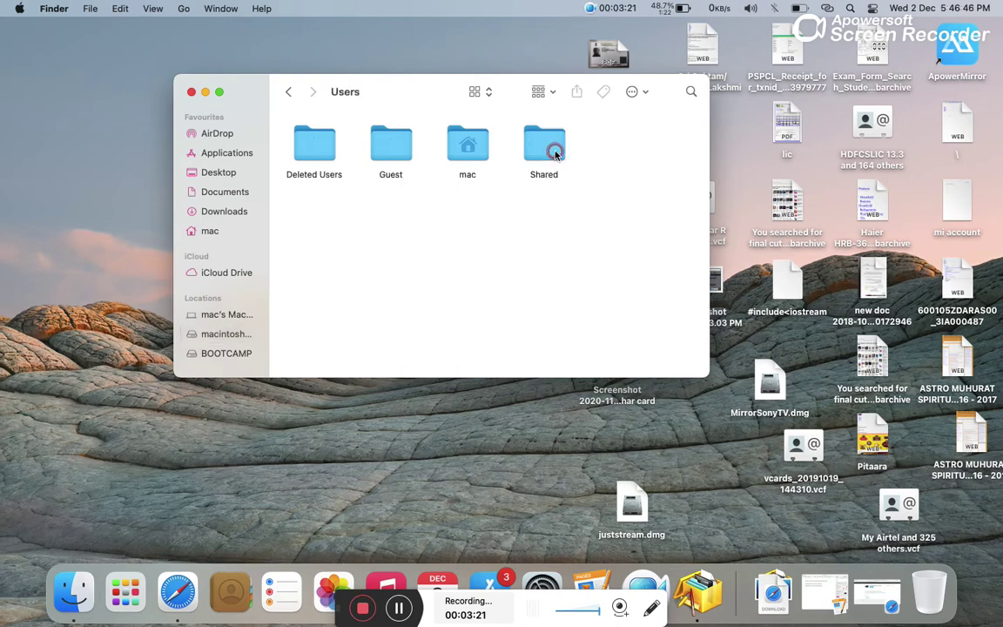
pyautogui.click(288, 92)
pyautogui.doubleClick(388, 142)
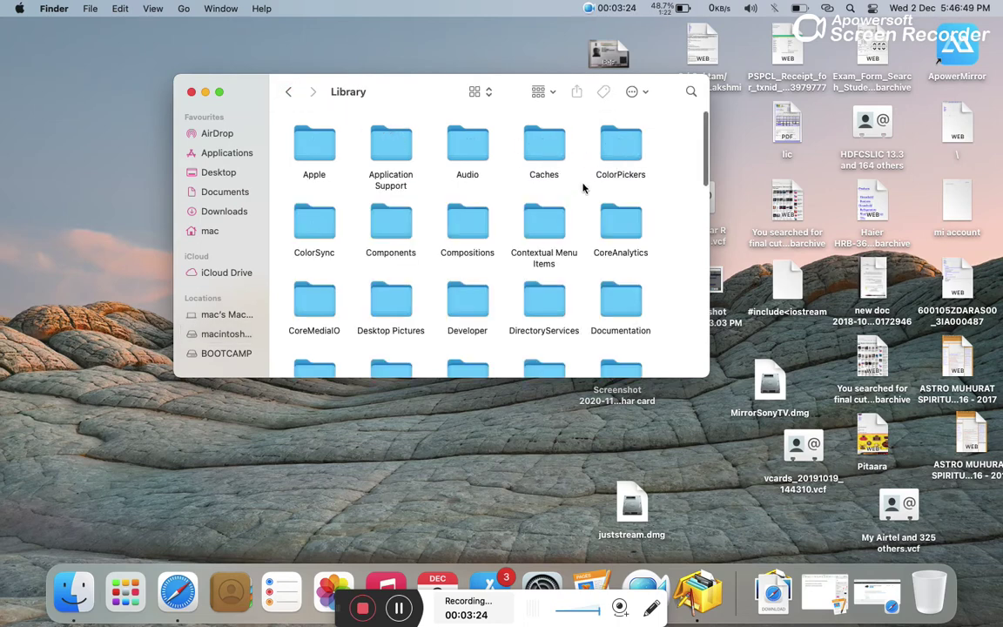
pyautogui.click(288, 91)
# Step: Open the Security folder inside Users, Shared, Previously Relocated Items, and mount HewlettPackardPrinterDrivers.dmg
pyautogui.doubleClick(555, 152)
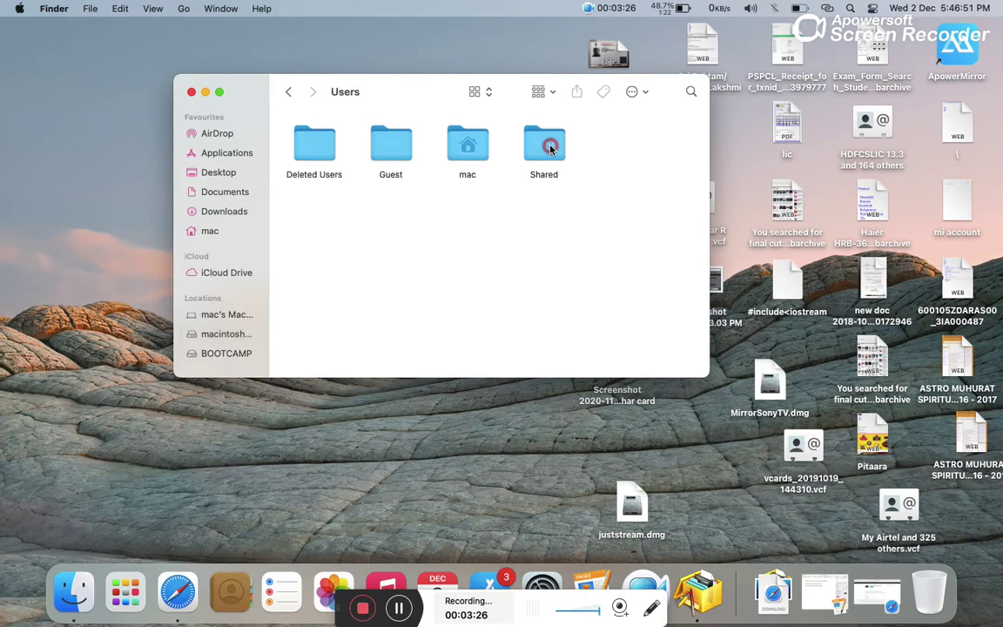
pyautogui.doubleClick(550, 145)
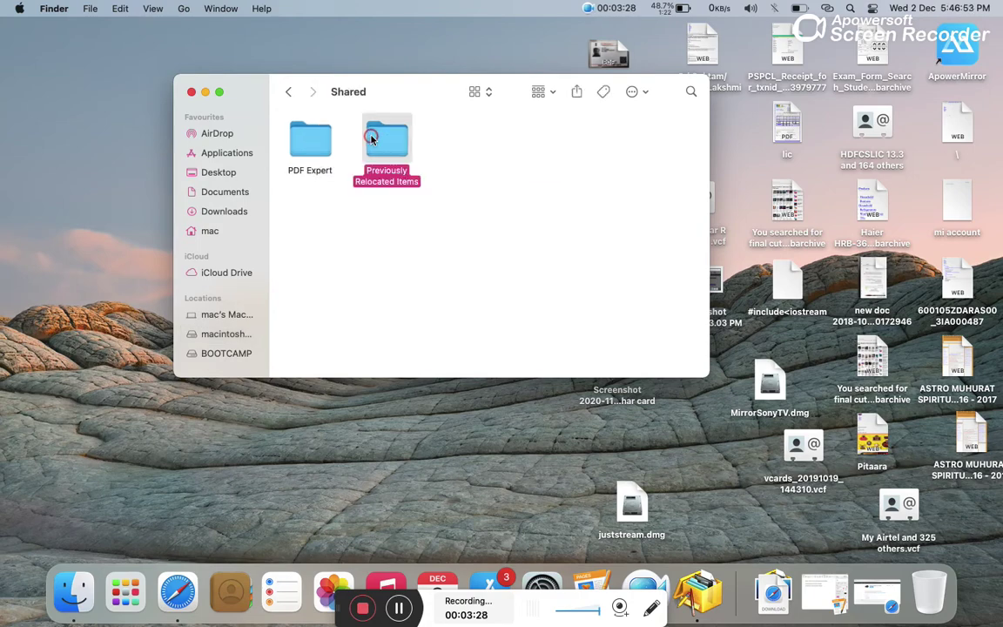
pyautogui.doubleClick(380, 139)
pyautogui.doubleClick(313, 143)
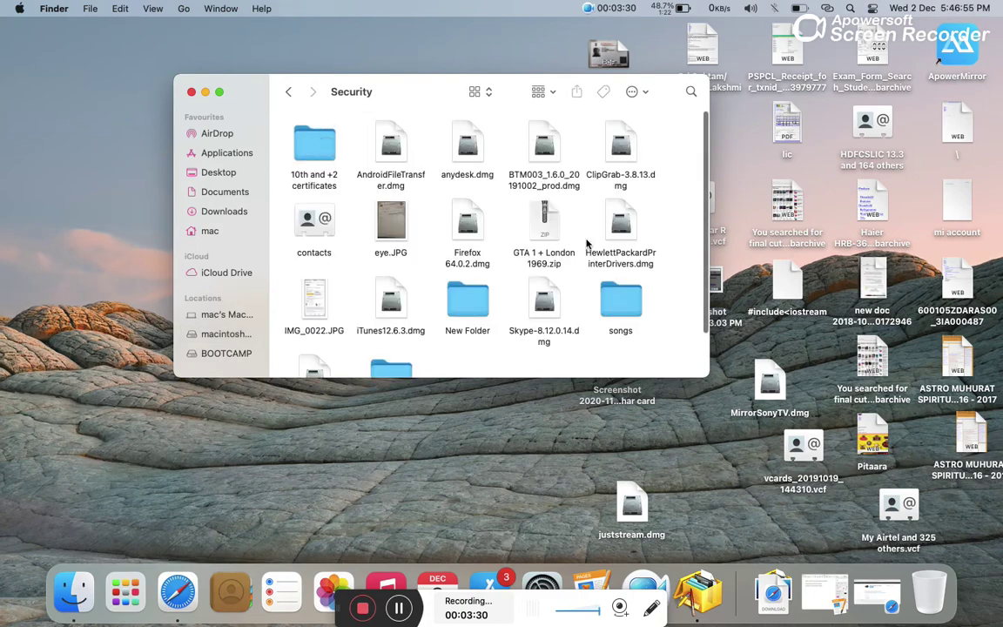
pyautogui.click(618, 231)
pyautogui.doubleClick(620, 230)
pyautogui.rightClick(620, 230)
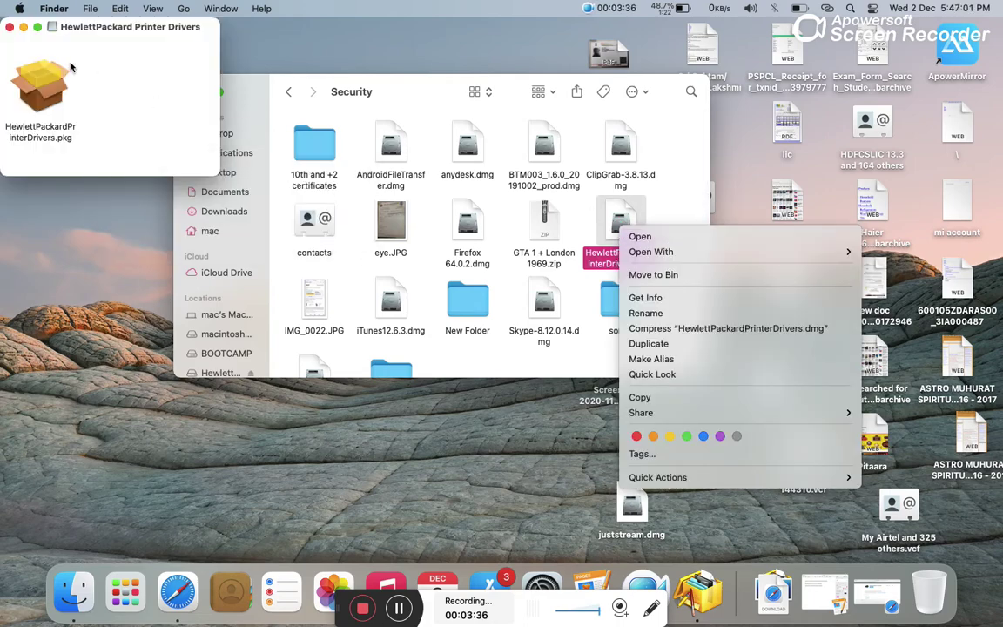
# Step: Try to install HewlettPackardPrinterDrivers.pkg with the default macOS Installer, and dismiss the installer
pyautogui.click(50, 85)
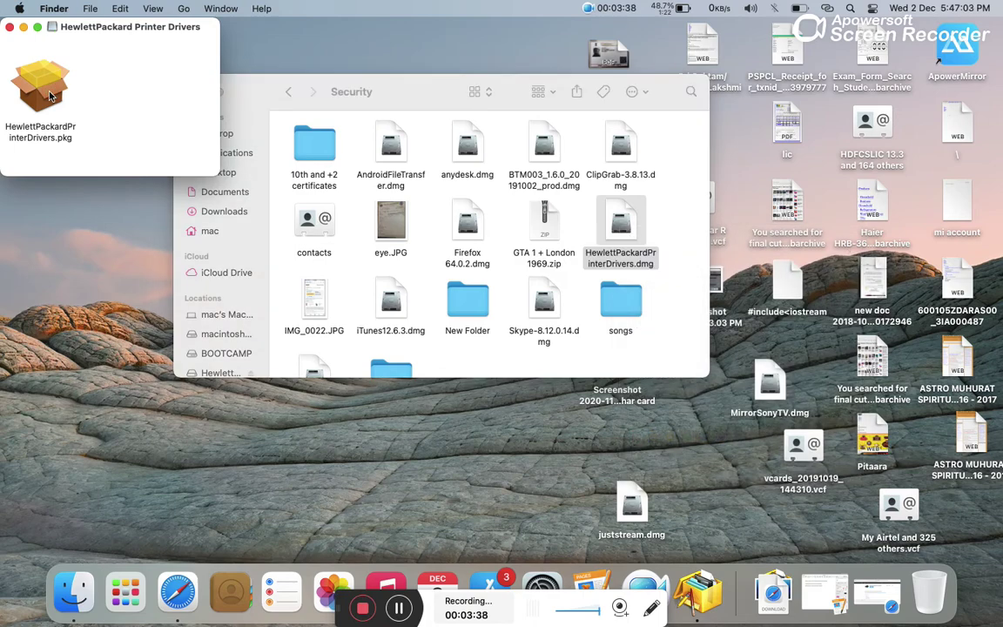
pyautogui.doubleClick(41, 91)
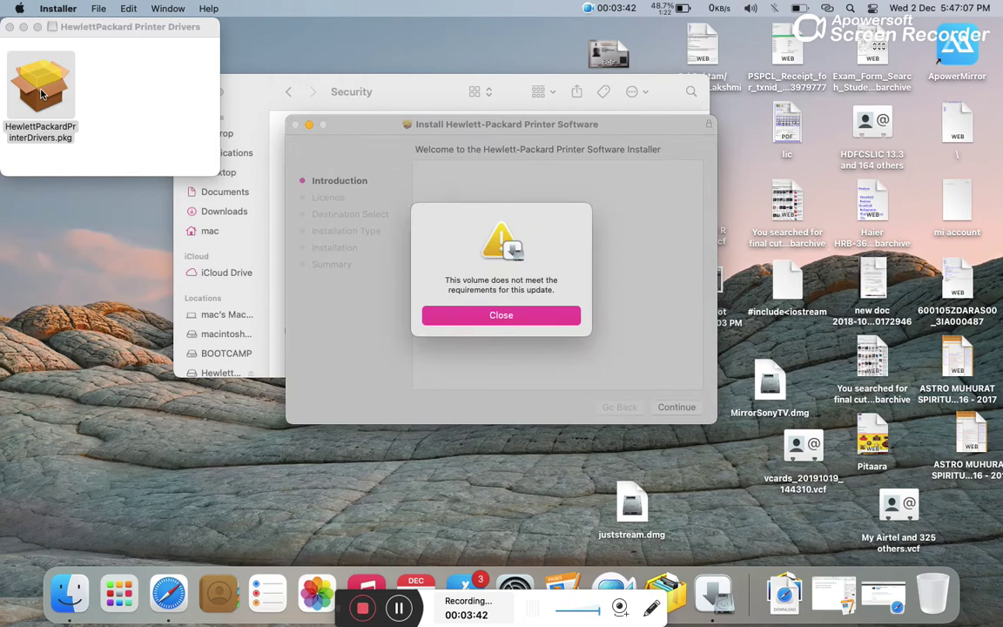
pyautogui.click(519, 322)
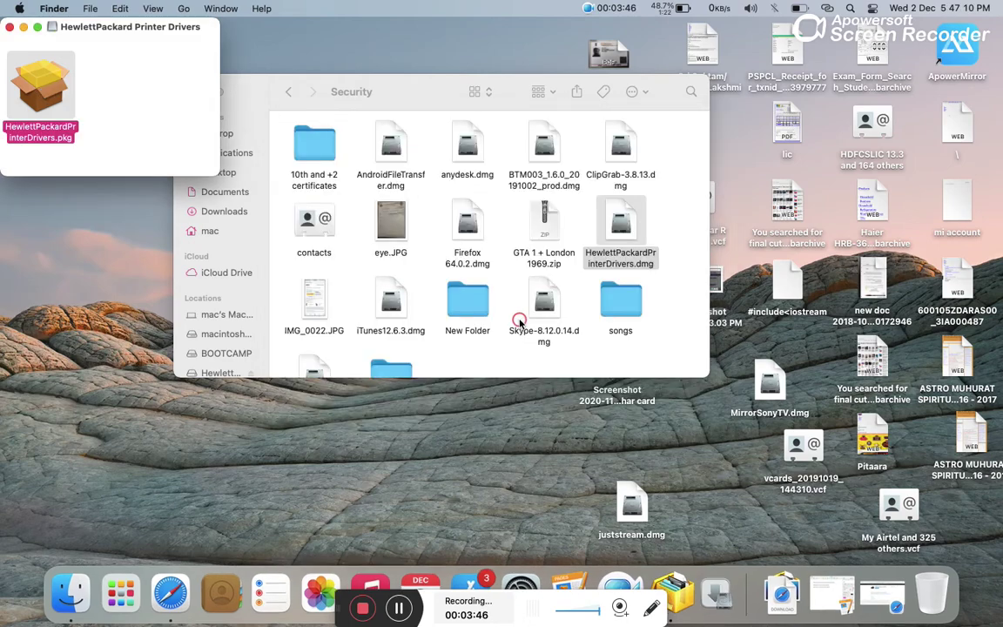
# Step: Close the Security folder window and retry HewlettPackardPrinterDrivers.pkg with the default Installer, dismissing the installer again
pyautogui.click(252, 105)
pyautogui.click(193, 92)
pyautogui.rightClick(60, 85)
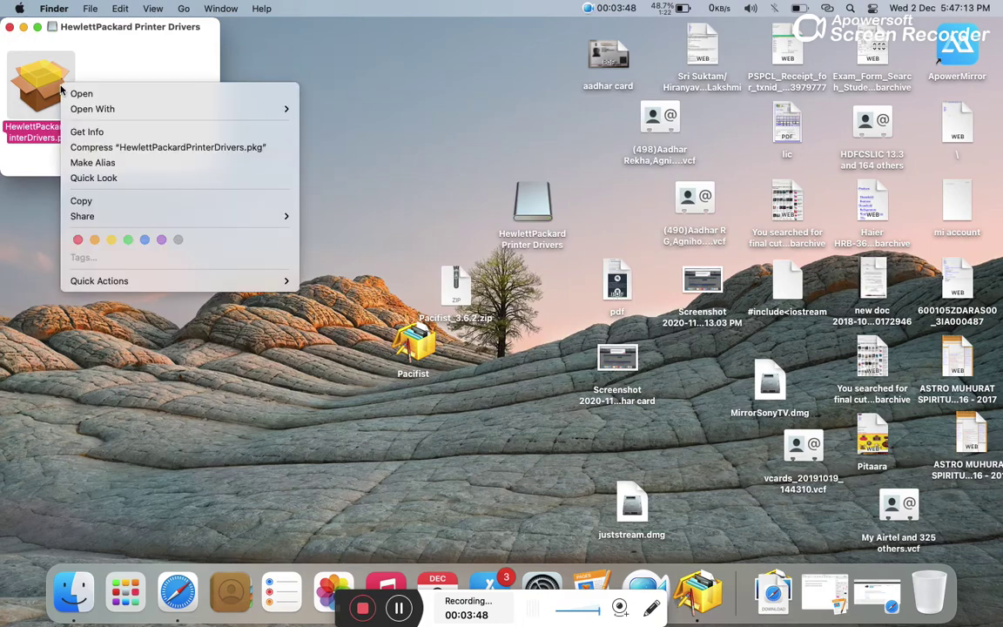
pyautogui.moveTo(92, 109)
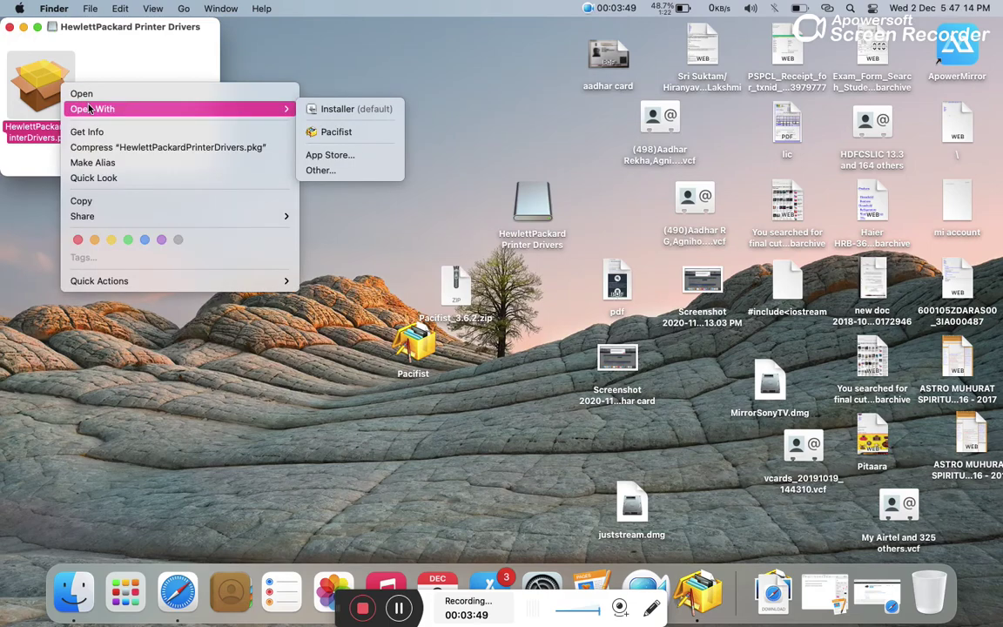
pyautogui.click(326, 108)
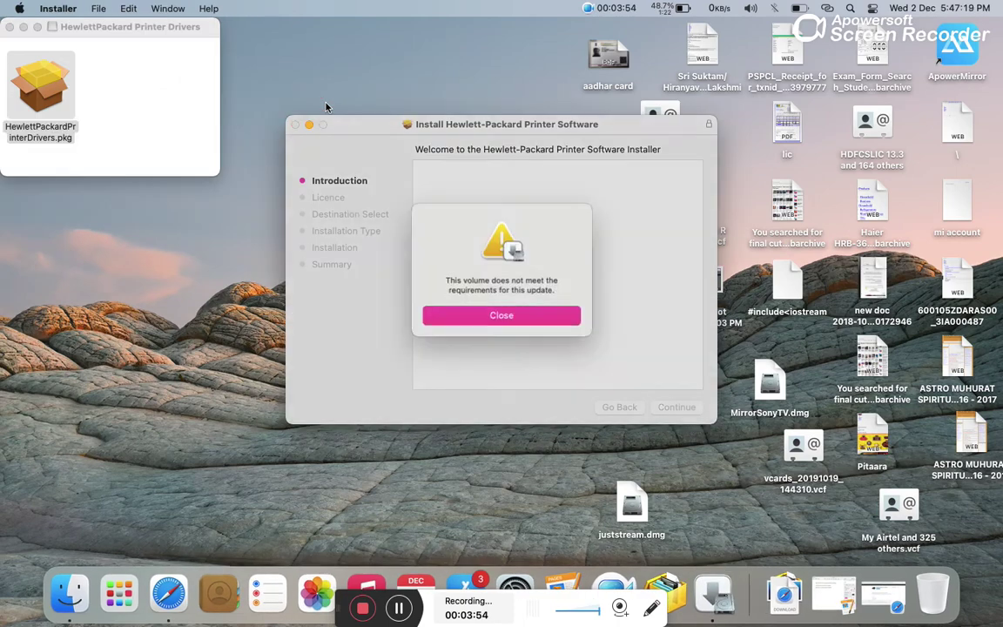
pyautogui.click(484, 315)
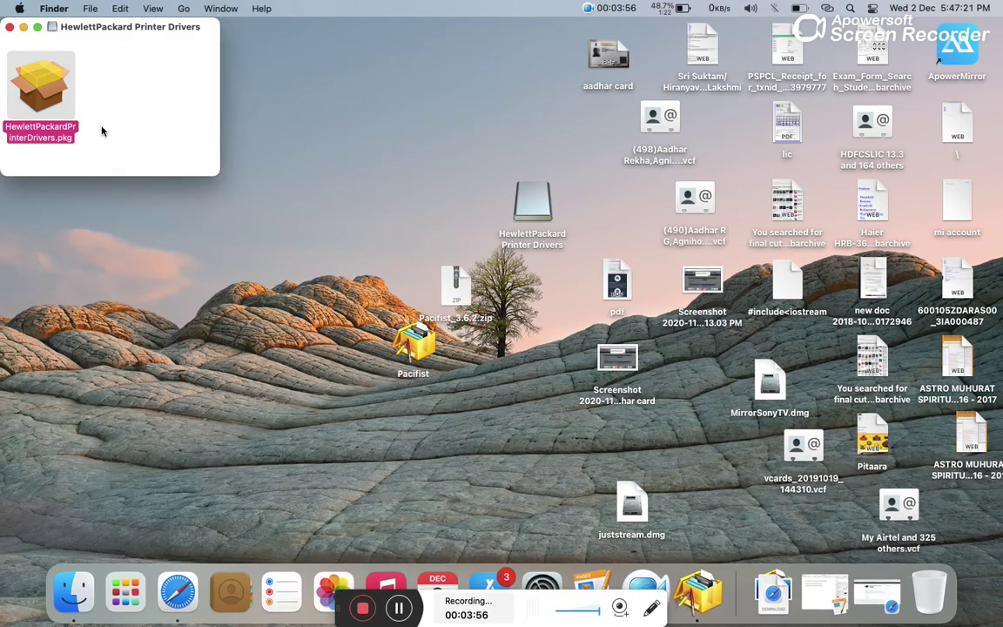
pyautogui.rightClick(27, 81)
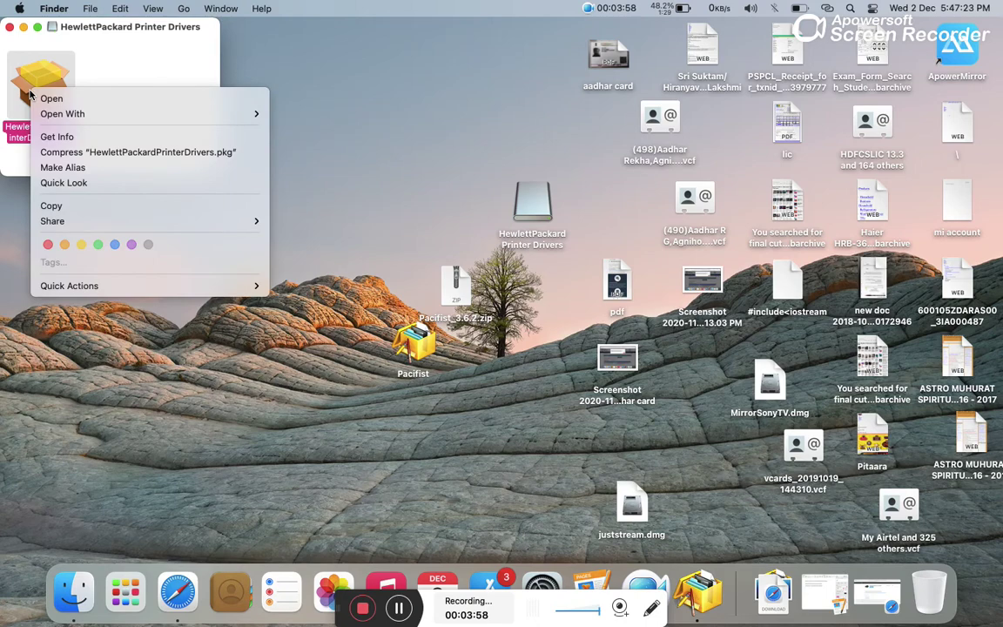
pyautogui.moveTo(74, 113)
pyautogui.click(304, 114)
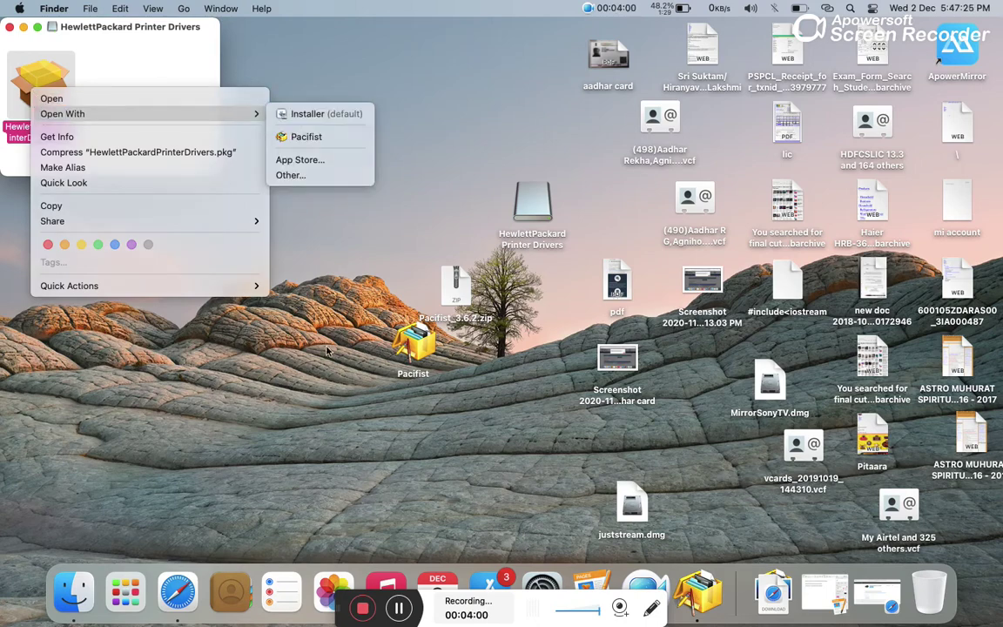
pyautogui.click(868, 601)
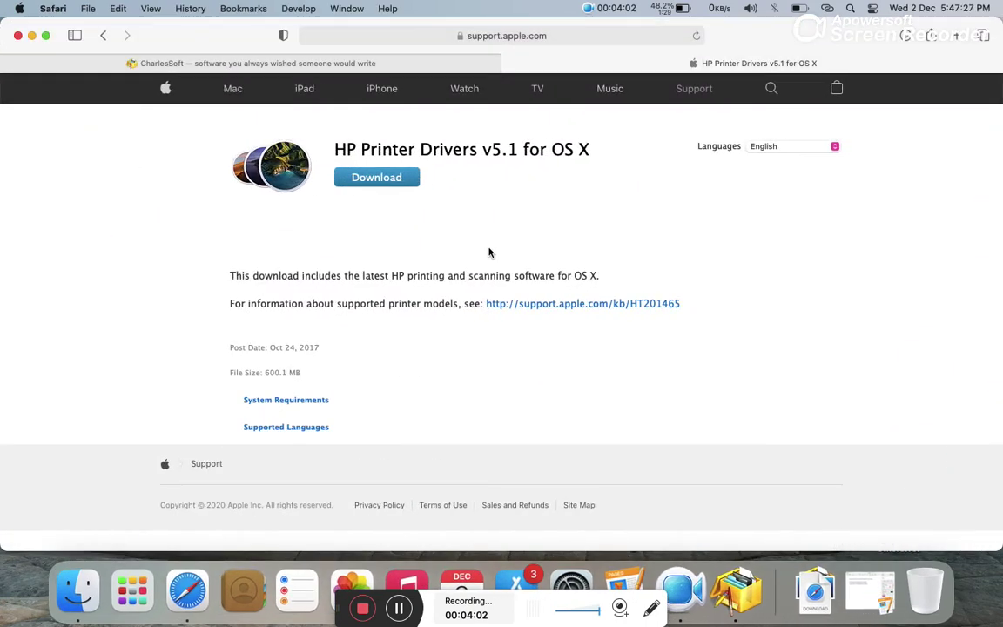
pyautogui.click(31, 35)
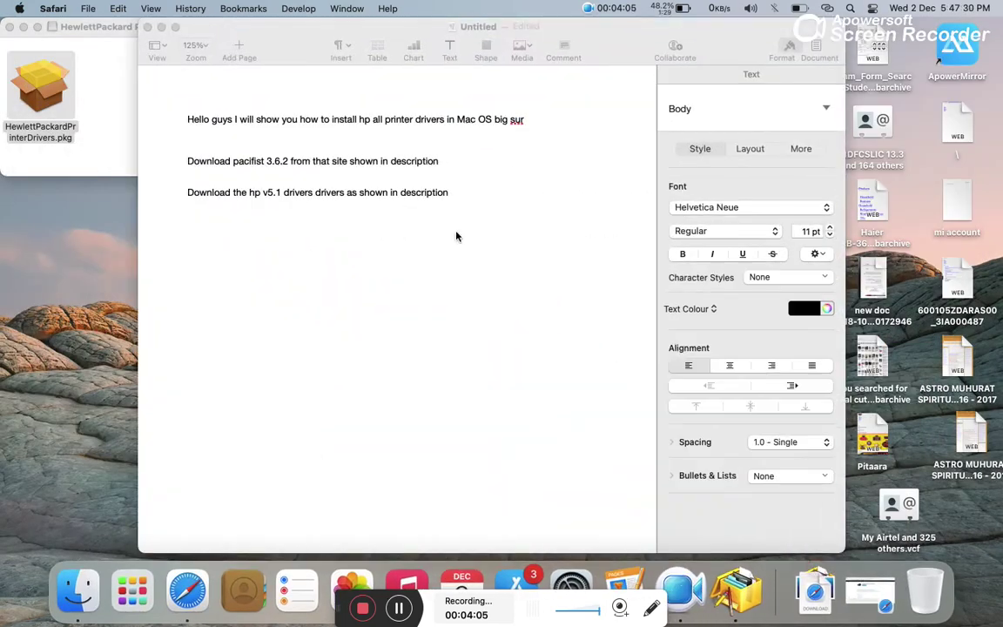
# Step: Add "Hewlett Packard drivers are the v5.1 drivers that I installed open Hewlett Packard with pacifist" to the Pages notes and minimize them
pyautogui.click(456, 236)
pyautogui.write('hewlett ')
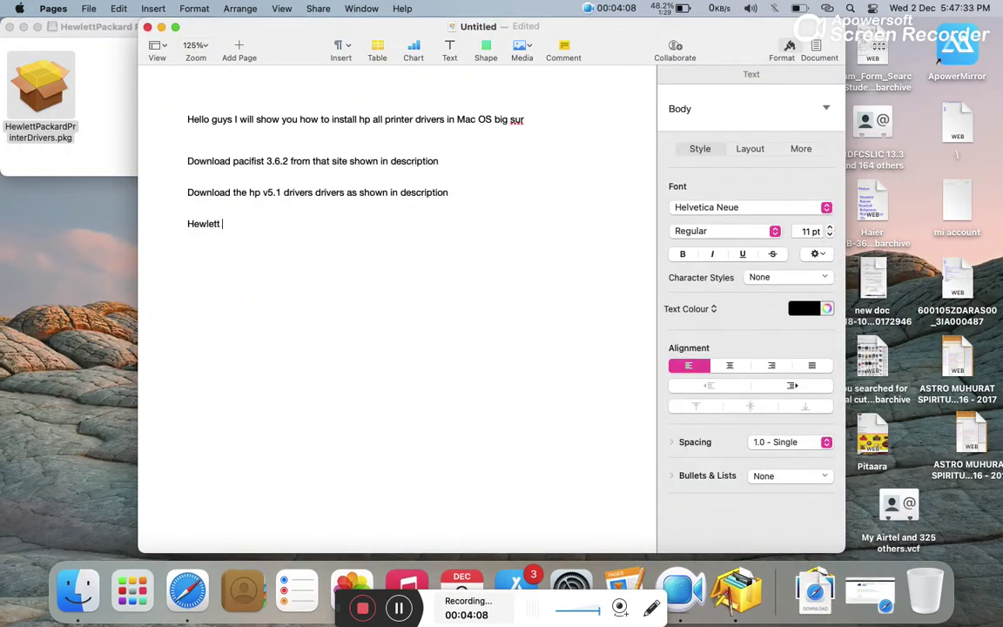
pyautogui.write('packar')
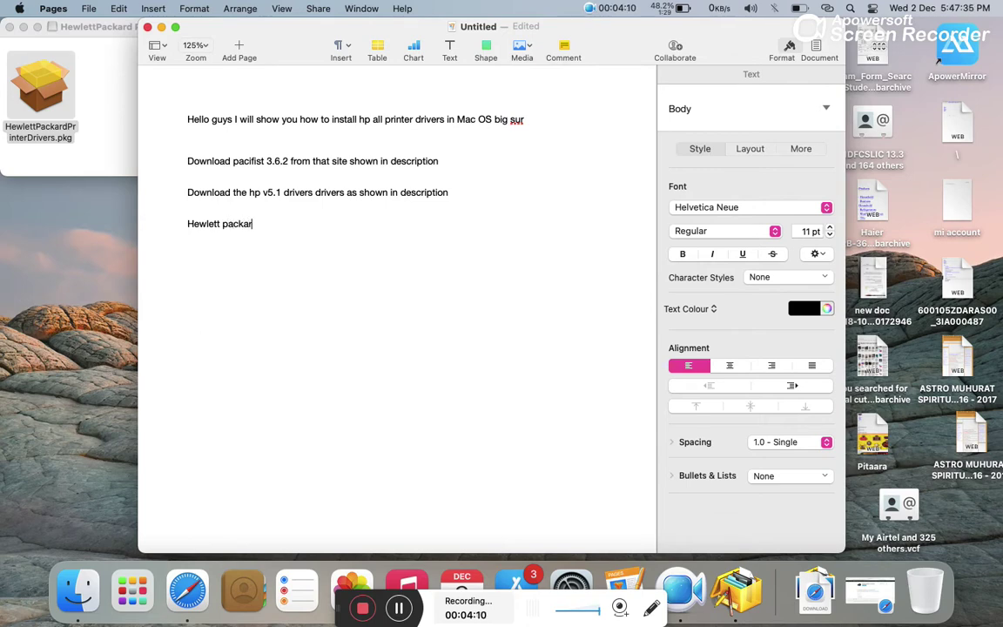
pyautogui.write('d drive')
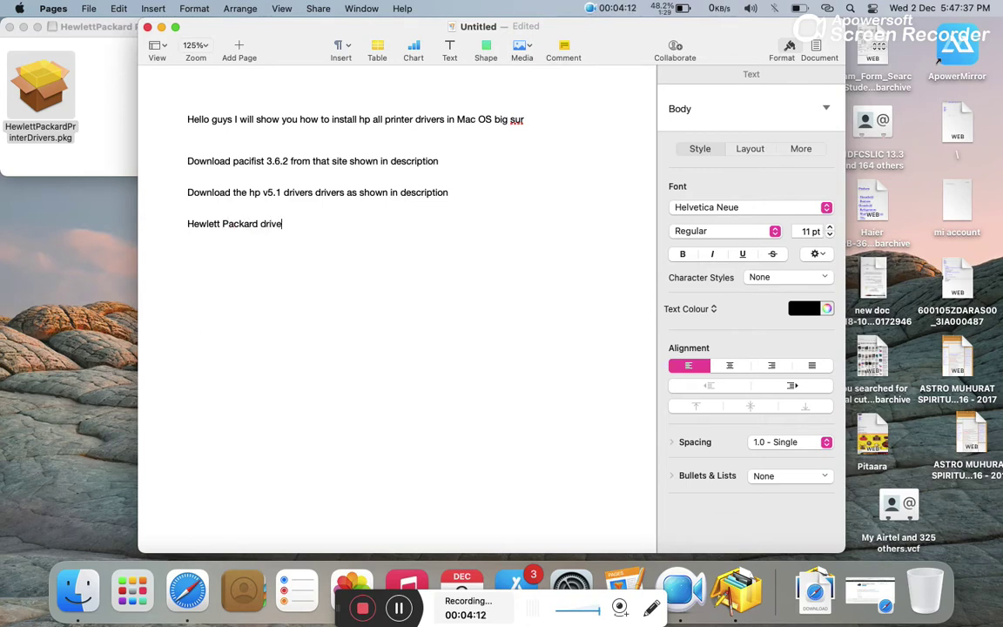
pyautogui.write('rs are the c')
pyautogui.press('BackSpace')
pyautogui.write('v5.1 drivers ')
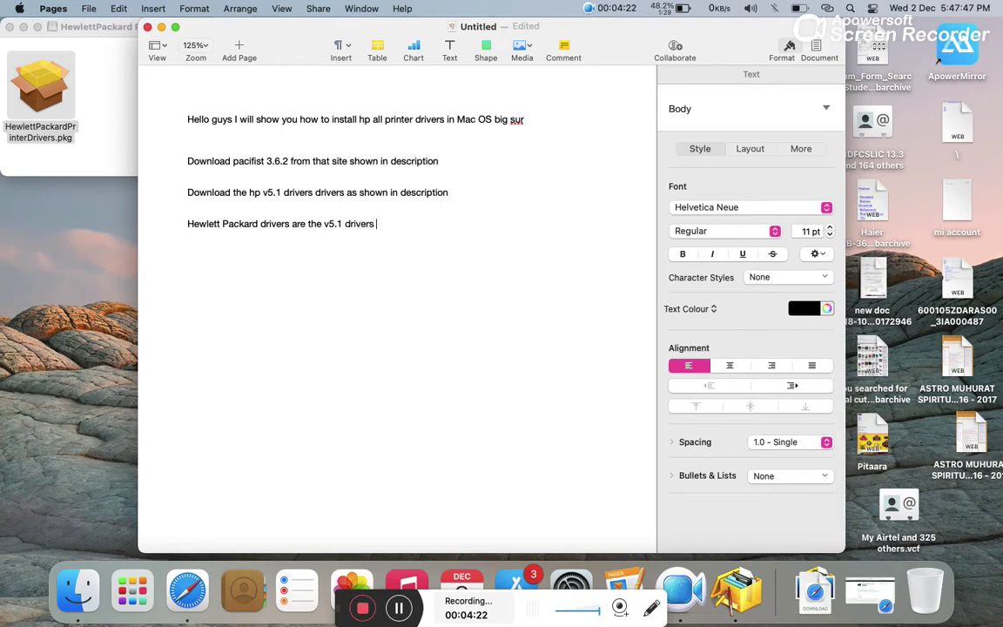
pyautogui.write('that I installed ')
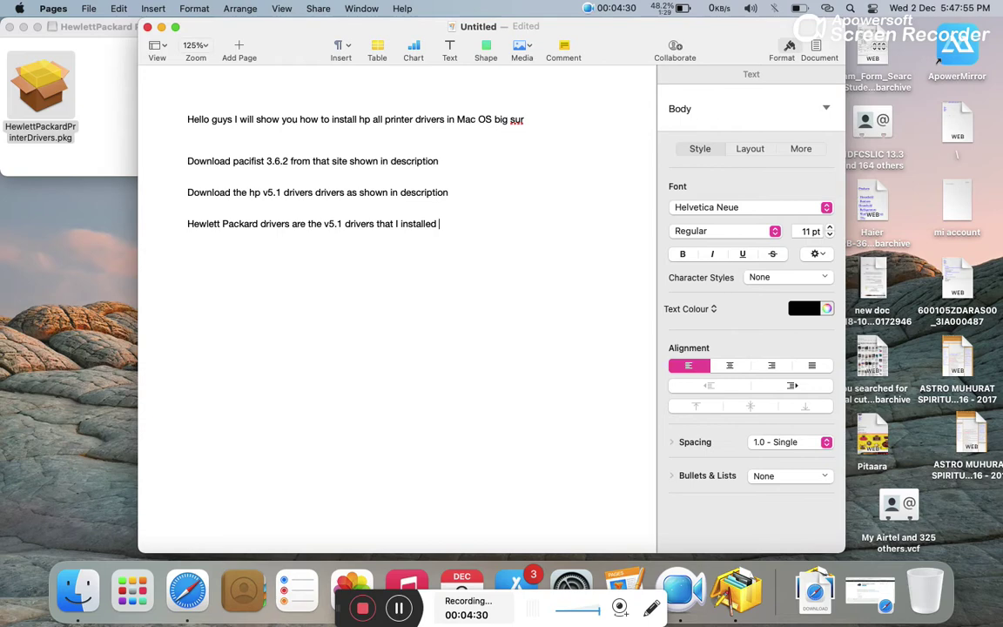
pyautogui.write('open hewlett packard with')
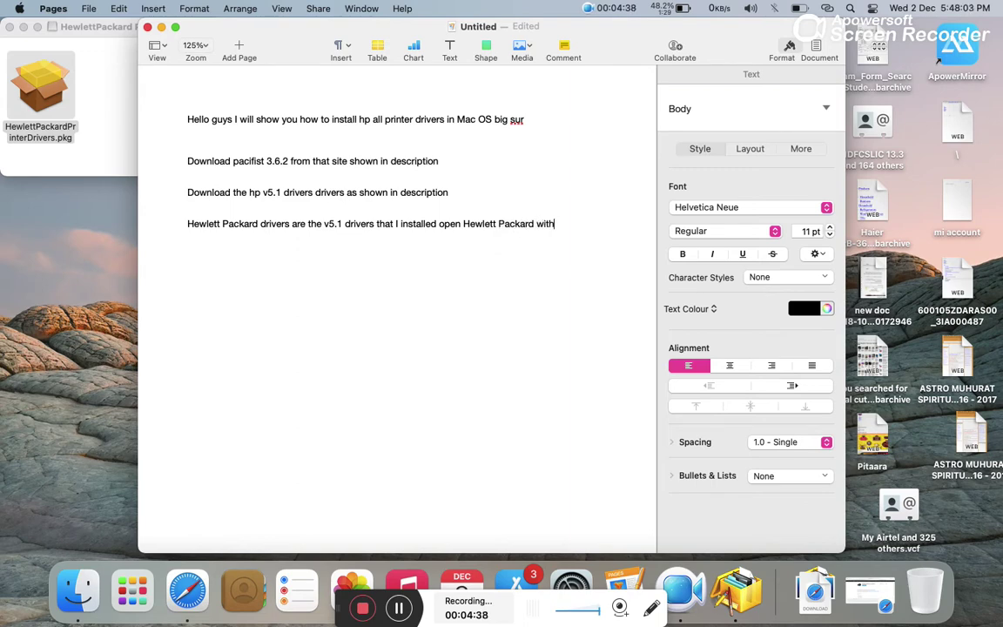
pyautogui.write(' paci')
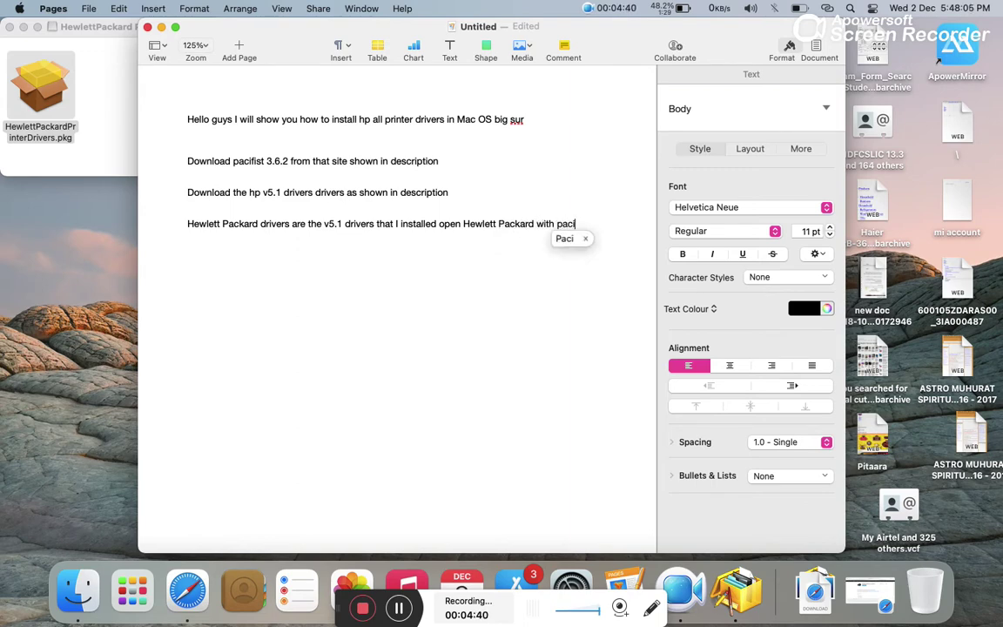
pyautogui.write('fist')
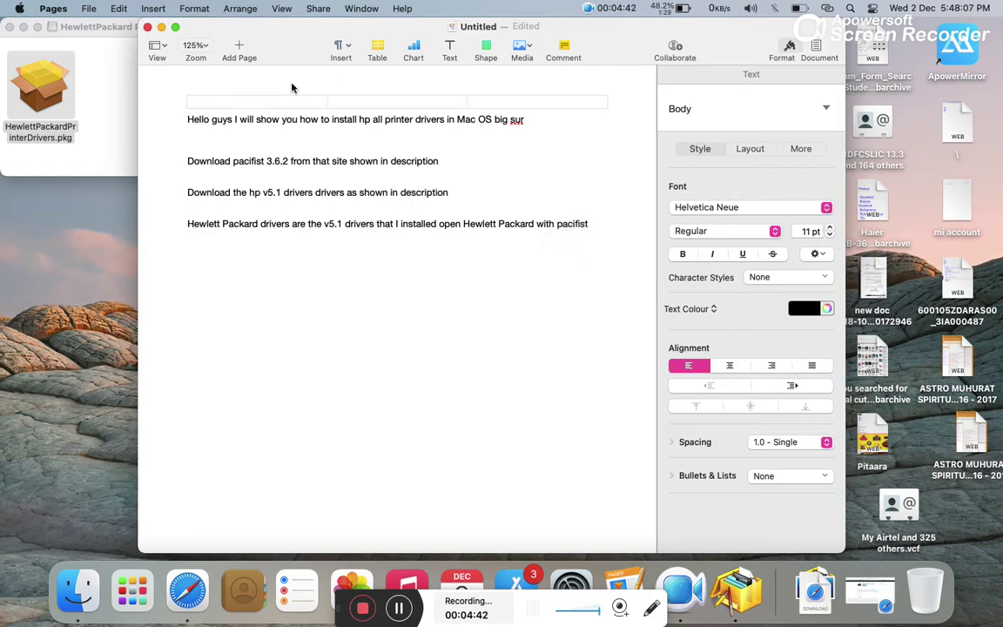
pyautogui.click(161, 27)
# Step: Open HewlettPackardPrinterDrivers.pkg from the mounted disk image with Pacifist
pyautogui.rightClick(48, 78)
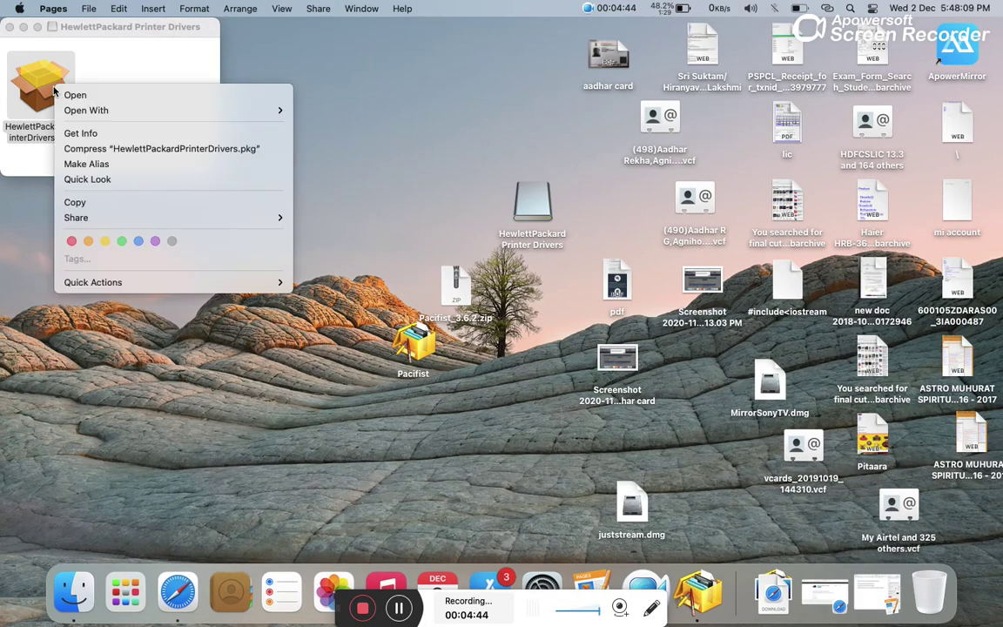
pyautogui.moveTo(86, 116)
pyautogui.click(344, 136)
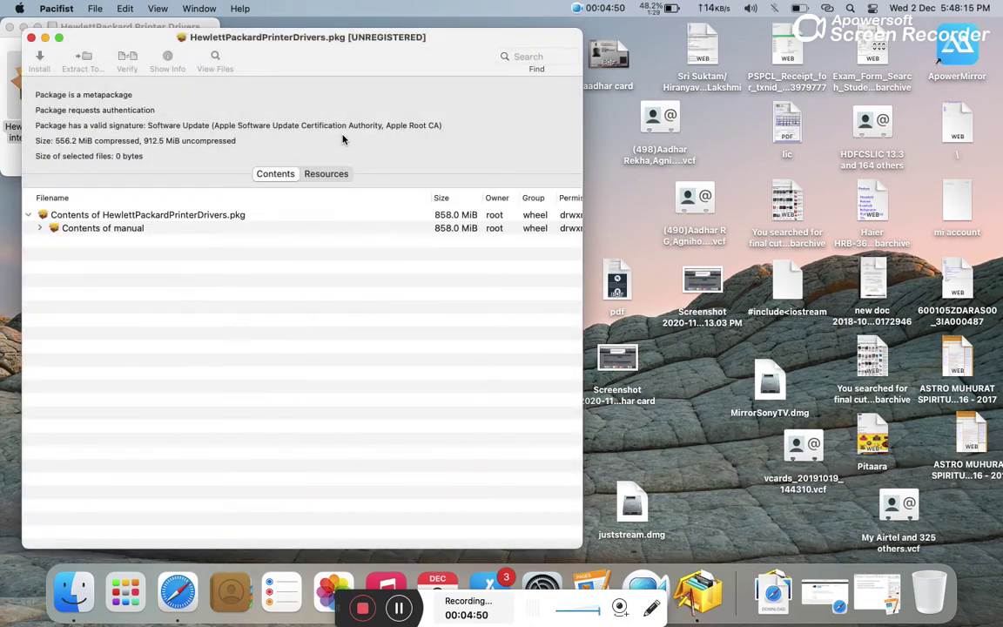
# Step: Expand Contents of manual and select the Contents of HewlettPackardPrinterDrivers.pkg entry inside it
pyautogui.click(87, 230)
pyautogui.doubleClick(87, 230)
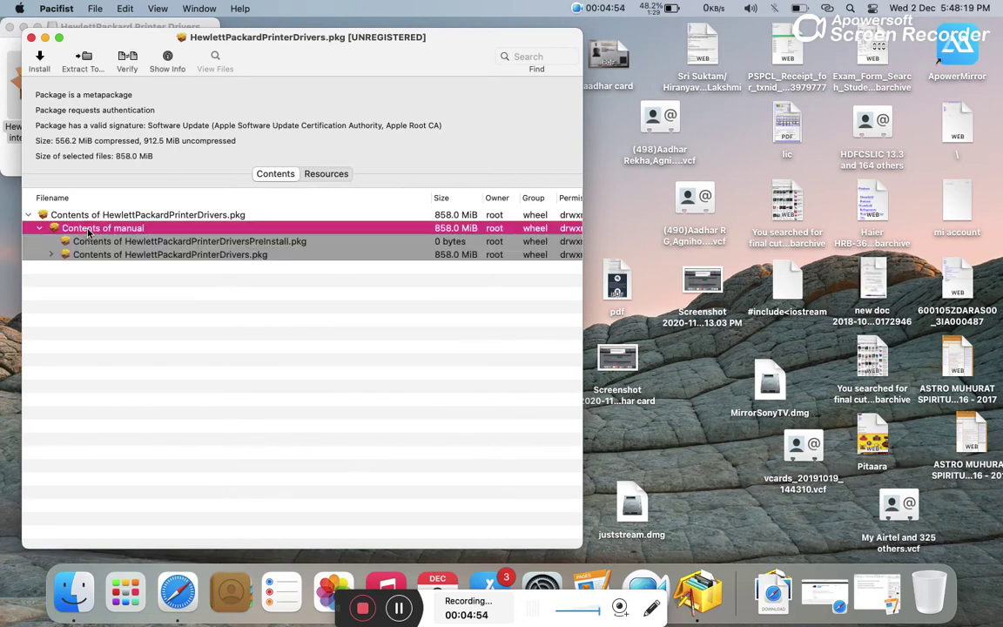
pyautogui.click(96, 214)
pyautogui.doubleClick(95, 214)
pyautogui.doubleClick(96, 214)
pyautogui.click(99, 254)
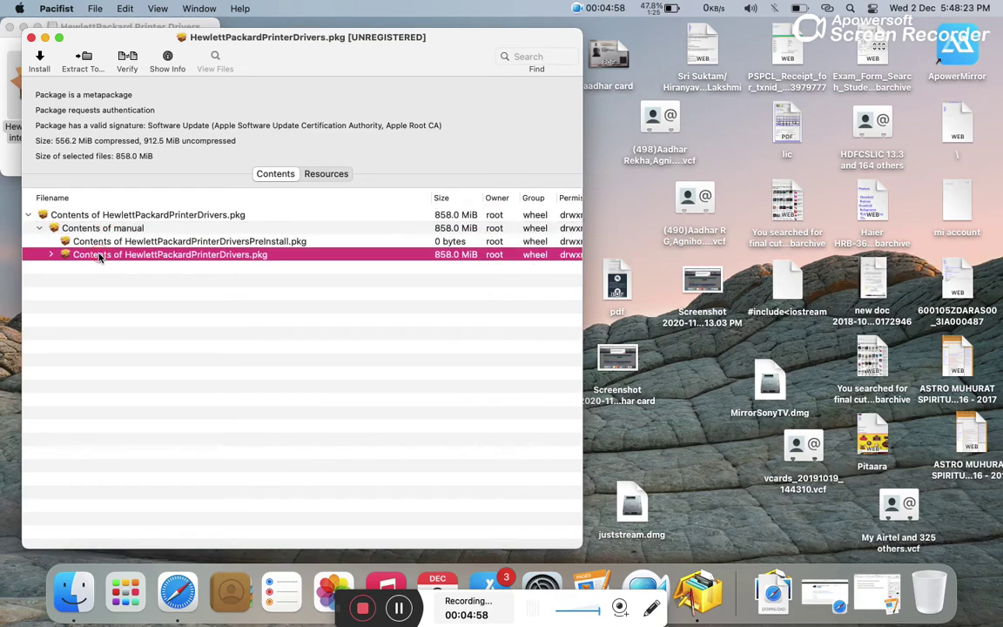
# Step: Install the selected package contents with administrator privileges, authorizing the change with the account password
pyautogui.click(38, 57)
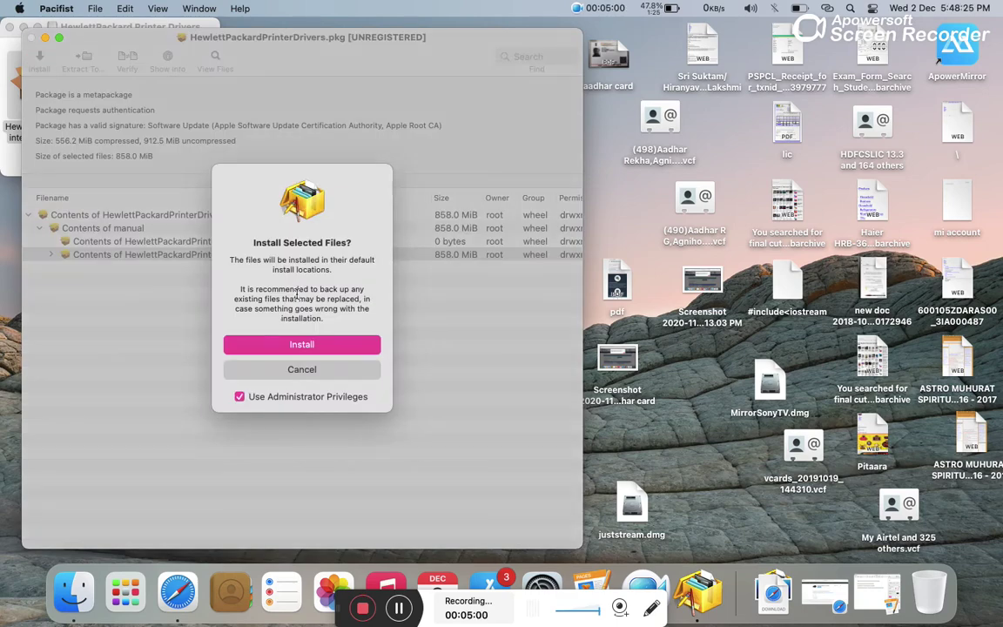
pyautogui.click(303, 346)
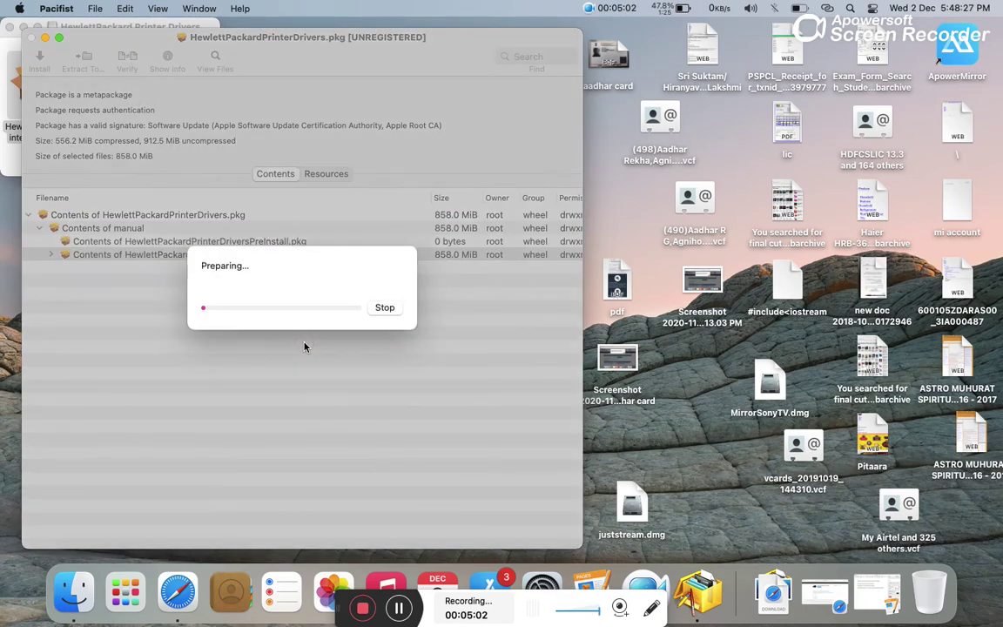
pyautogui.write('•••••••')
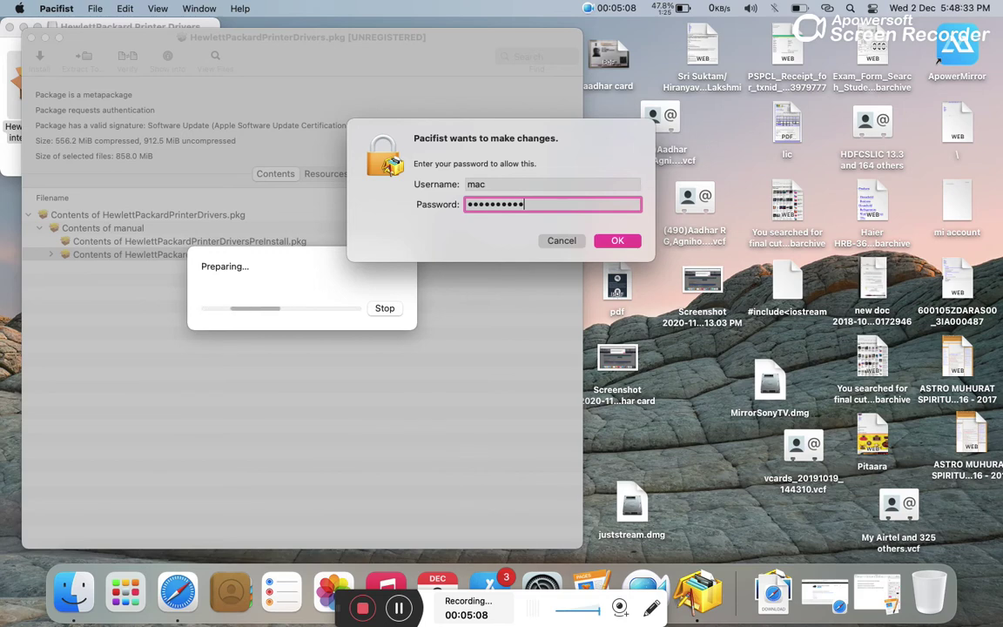
pyautogui.press('Return')
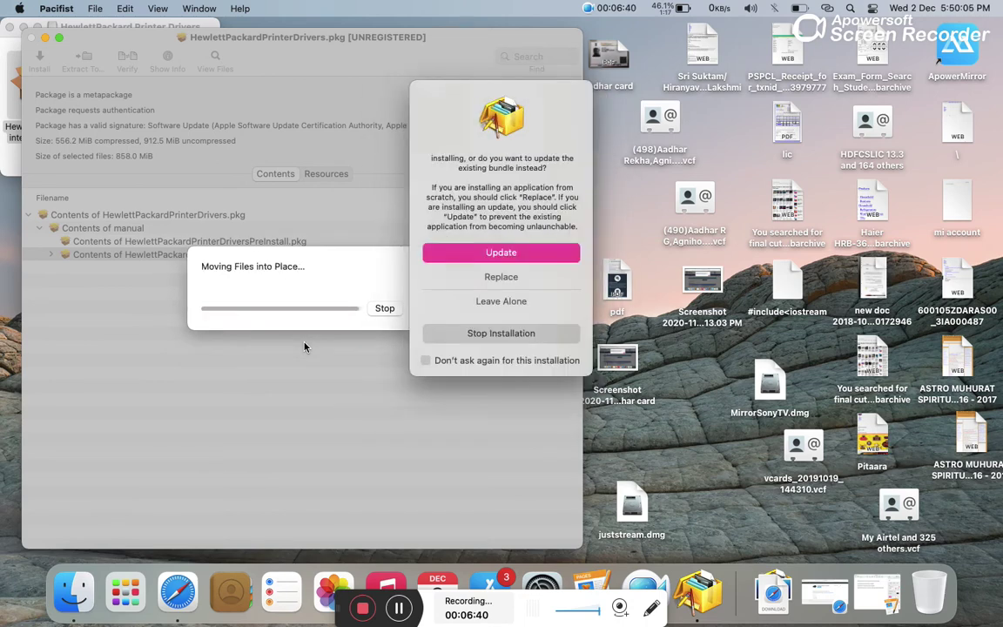
# Step: Update the existing bundles without being asked again for this installation, and continue past the System Integrity Protection warnings
pyautogui.click(425, 361)
pyautogui.click(493, 255)
pyautogui.click(425, 348)
pyautogui.click(537, 266)
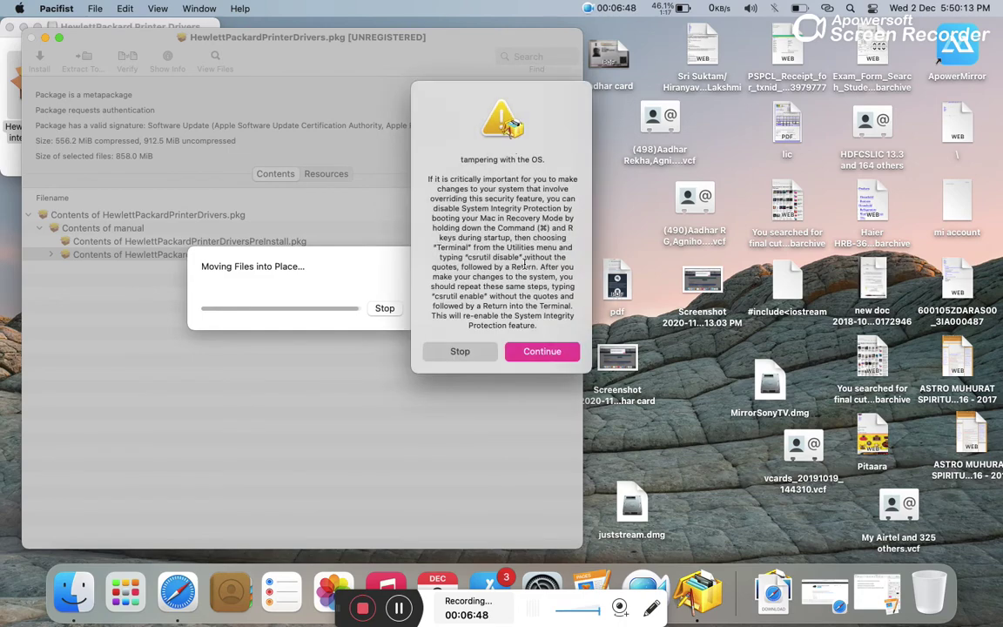
pyautogui.click(526, 356)
pyautogui.click(526, 354)
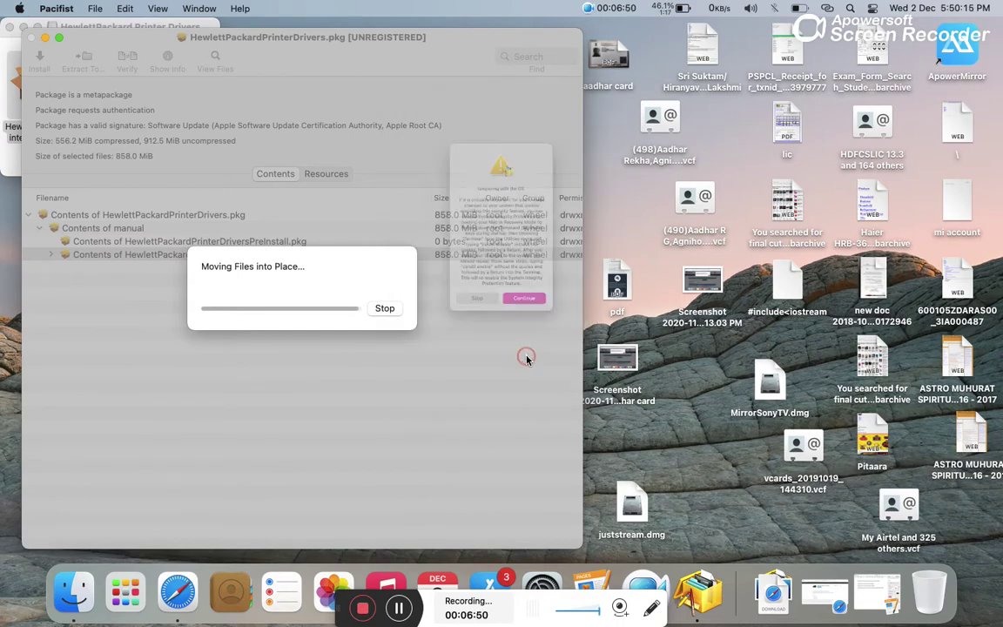
pyautogui.click(526, 355)
pyautogui.click(526, 355)
pyautogui.click(525, 355)
pyautogui.click(526, 354)
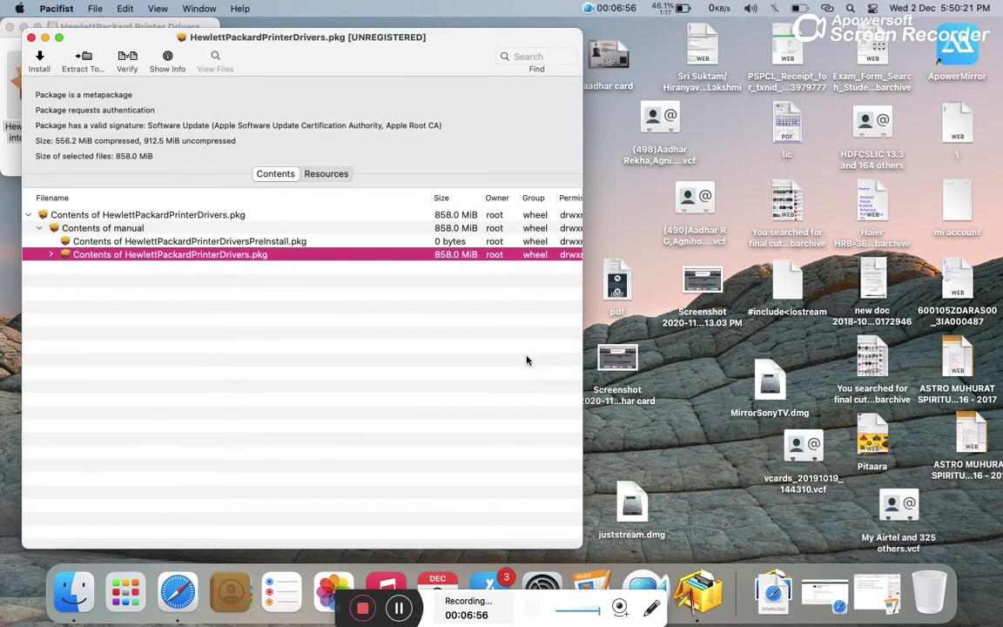
# Step: Close the Pacifist package and main windows, and open Printers & Scanners in System Preferences
pyautogui.click(31, 38)
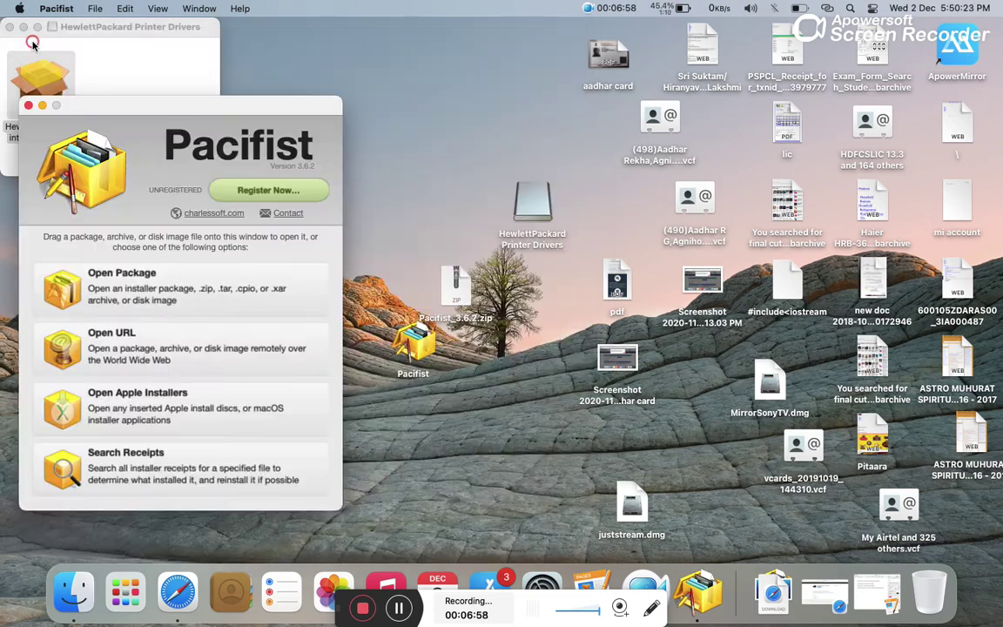
pyautogui.click(28, 104)
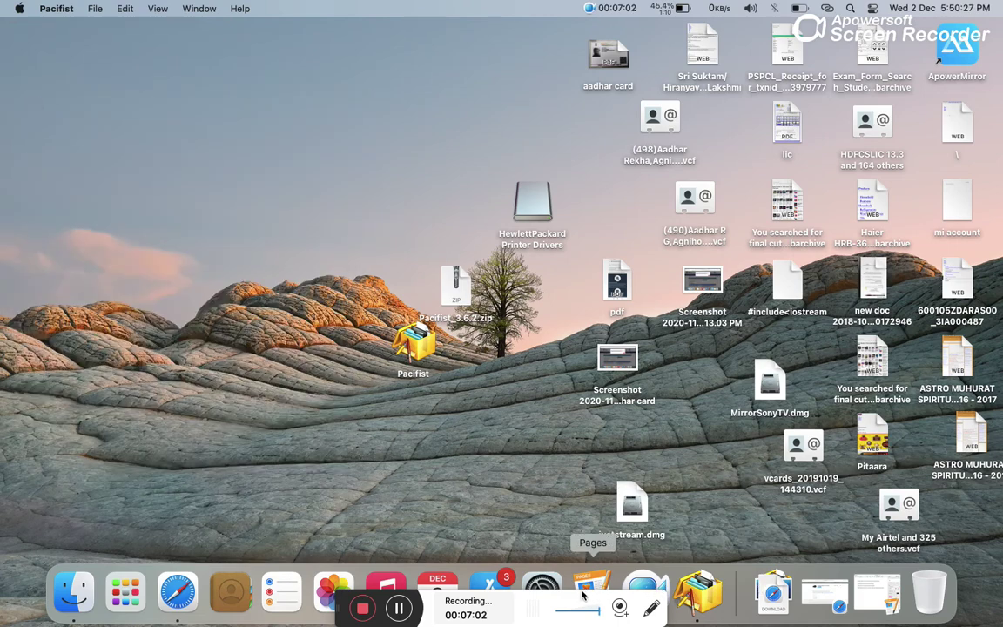
pyautogui.click(547, 584)
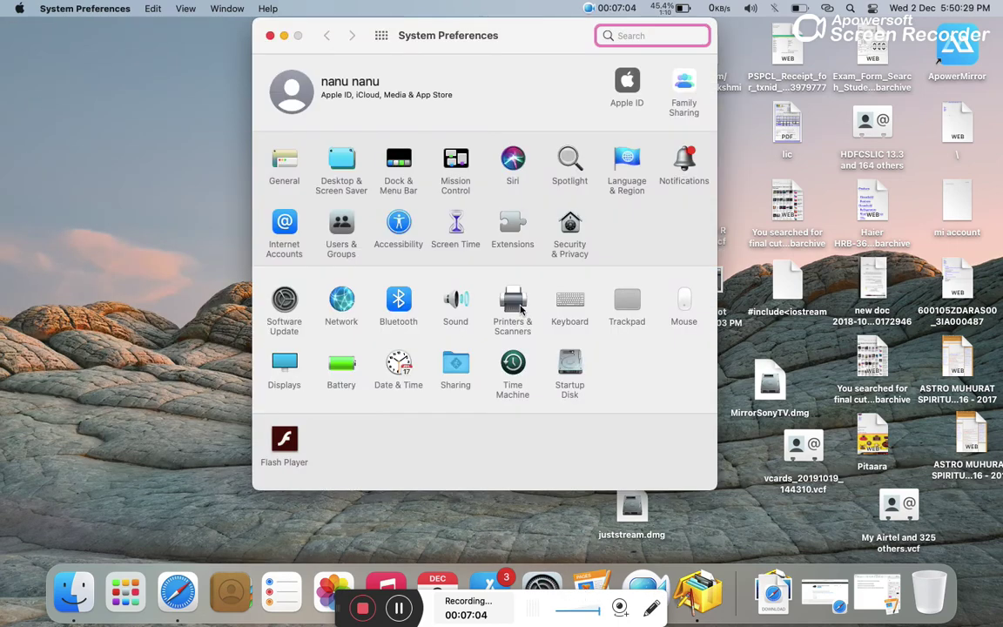
pyautogui.click(513, 304)
# Step: Dismiss the Add Printer dialog and delete the existing HP LaserJet 1020 from the printer list
pyautogui.click(272, 267)
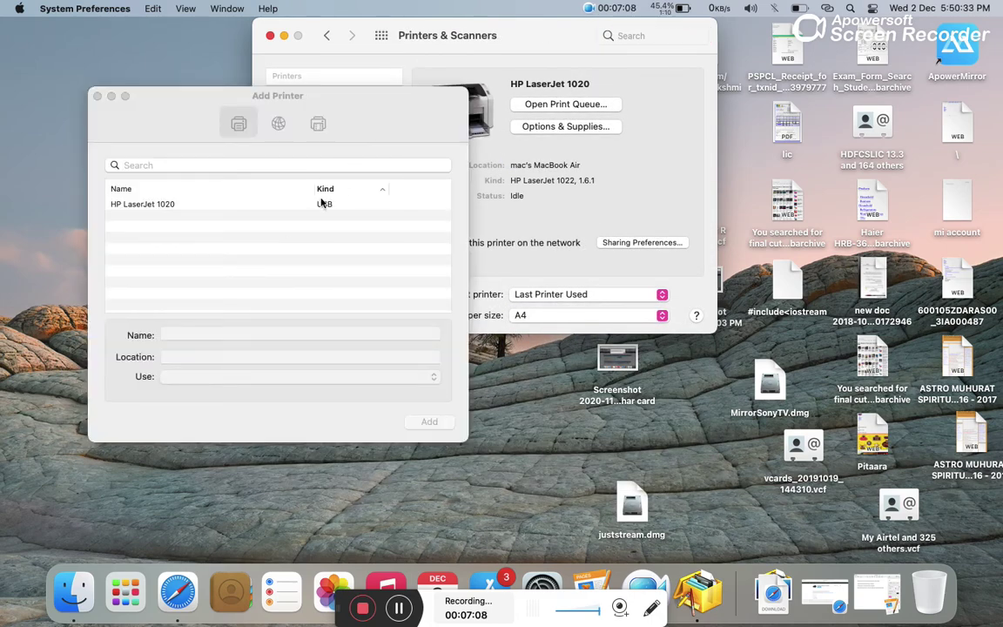
pyautogui.click(97, 96)
pyautogui.click(315, 104)
pyautogui.click(289, 267)
pyautogui.click(529, 222)
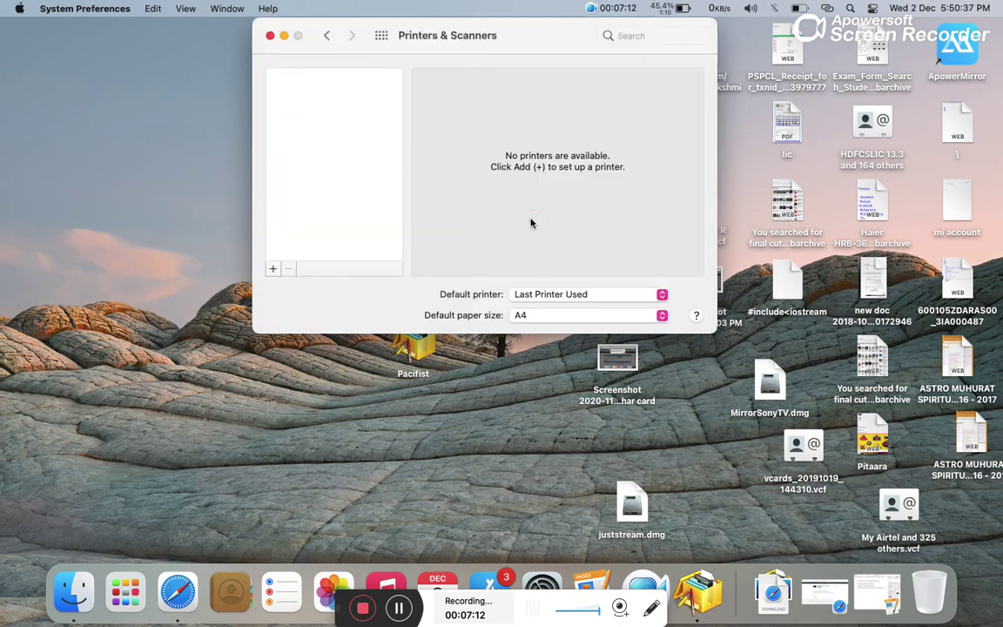
# Step: Start adding the USB printer HP LaserJet 1020 and open the list of printer software to choose its driver
pyautogui.click(270, 268)
pyautogui.click(202, 206)
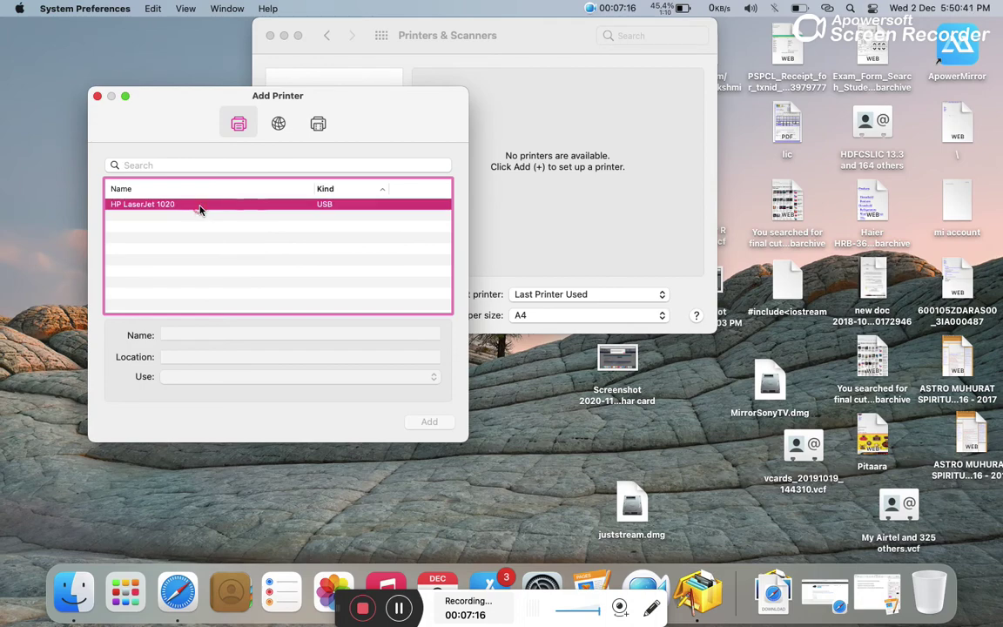
pyautogui.click(215, 369)
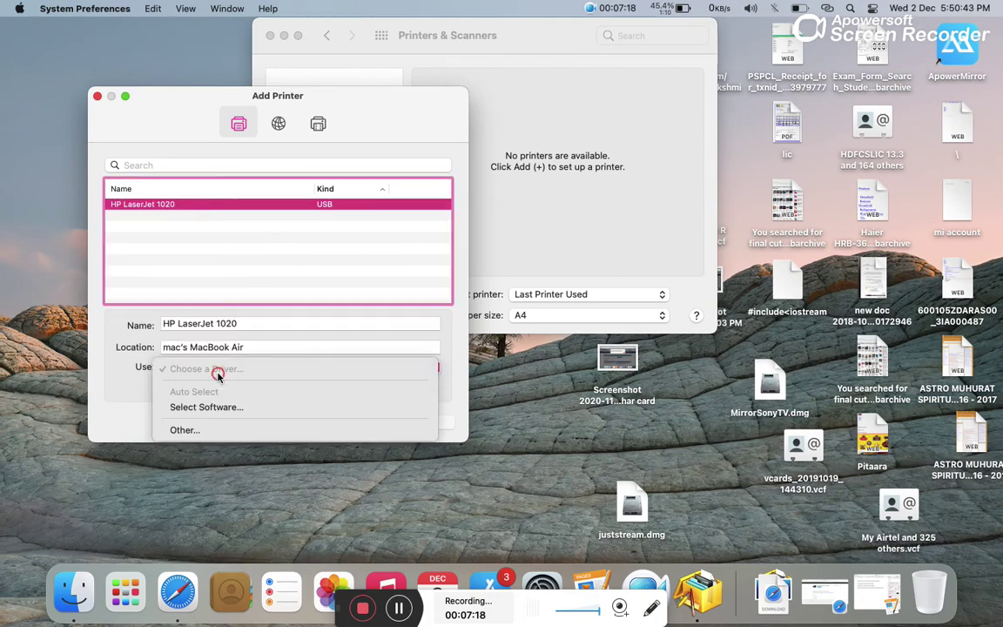
pyautogui.click(216, 408)
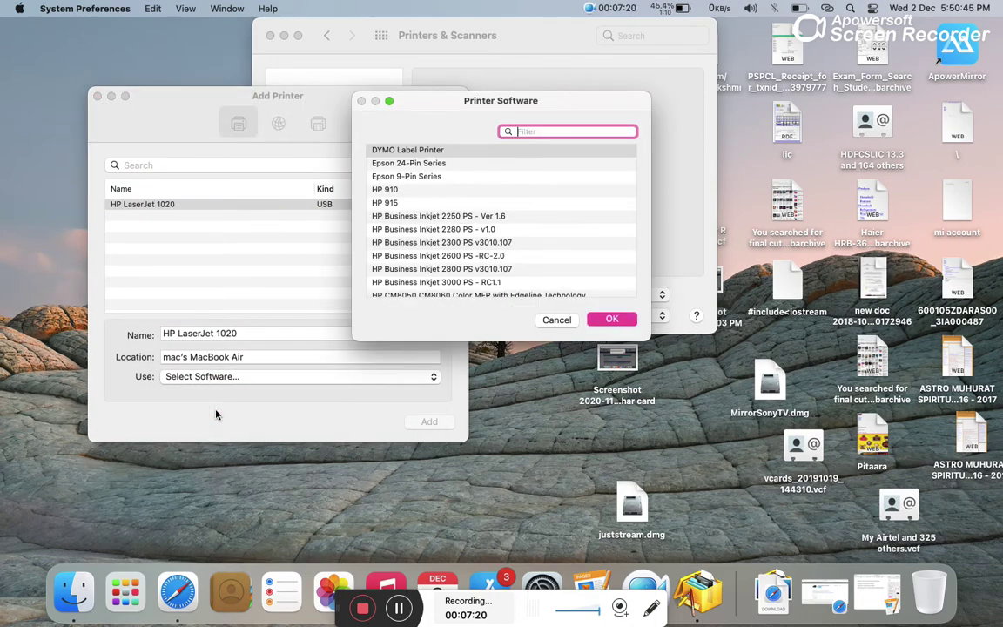
# Step: Look through the printer software list to examine which HP printer models have drivers
pyautogui.scroll(-15, 474, 239)
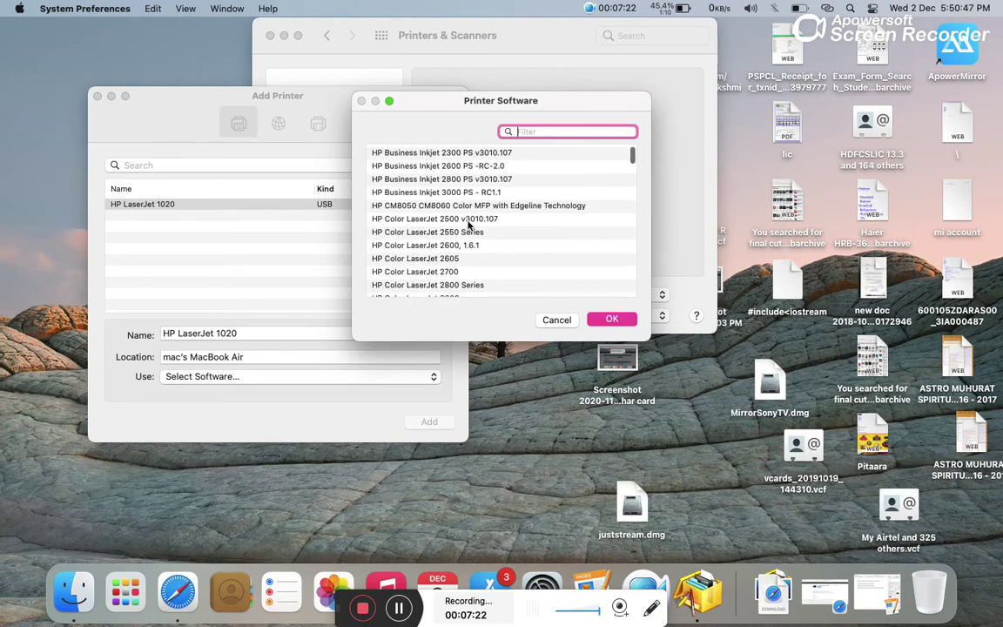
pyautogui.scroll(-10, 468, 226)
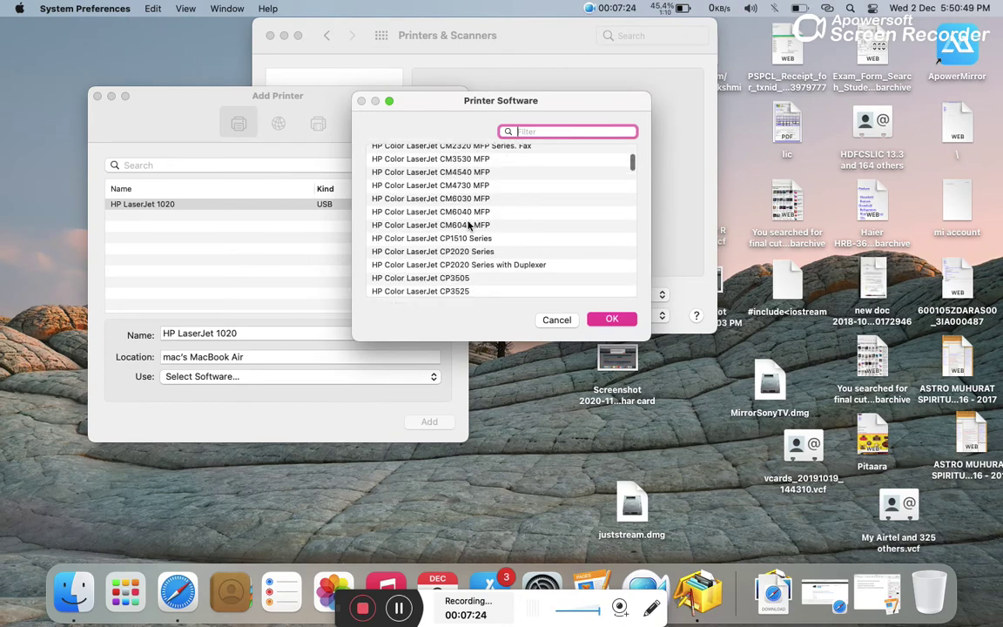
pyautogui.scroll(-2, 469, 226)
pyautogui.scroll(5, 469, 225)
pyautogui.scroll(15, 469, 225)
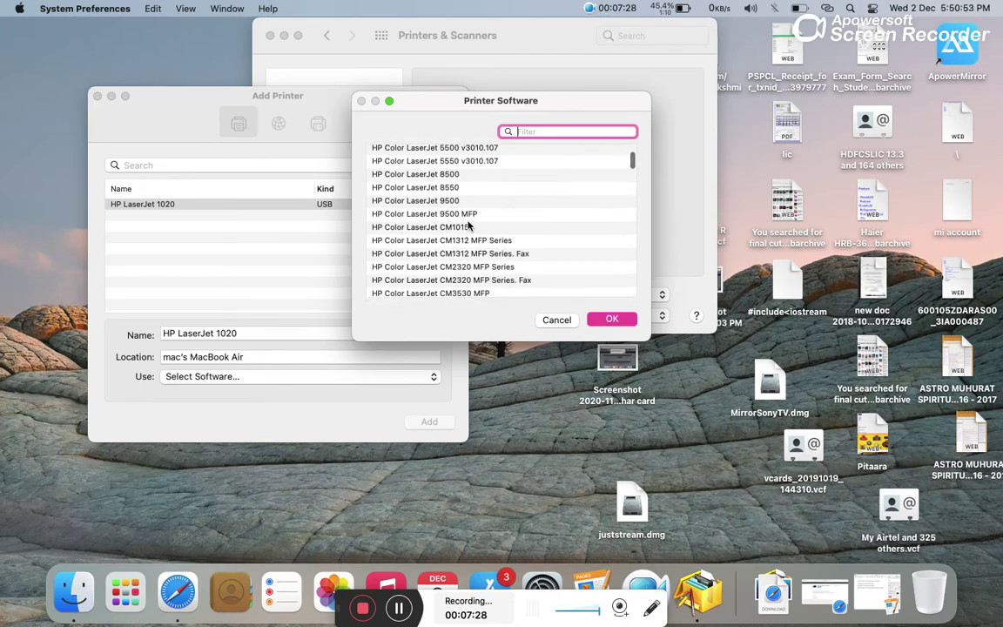
pyautogui.scroll(5, 469, 225)
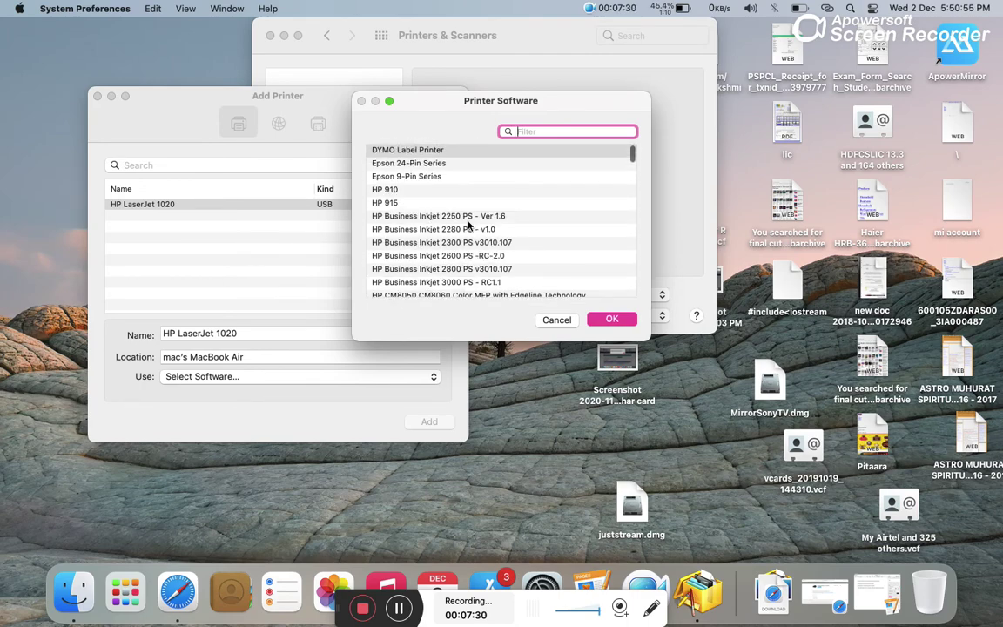
pyautogui.scroll(-3, 469, 225)
pyautogui.scroll(-5, 468, 226)
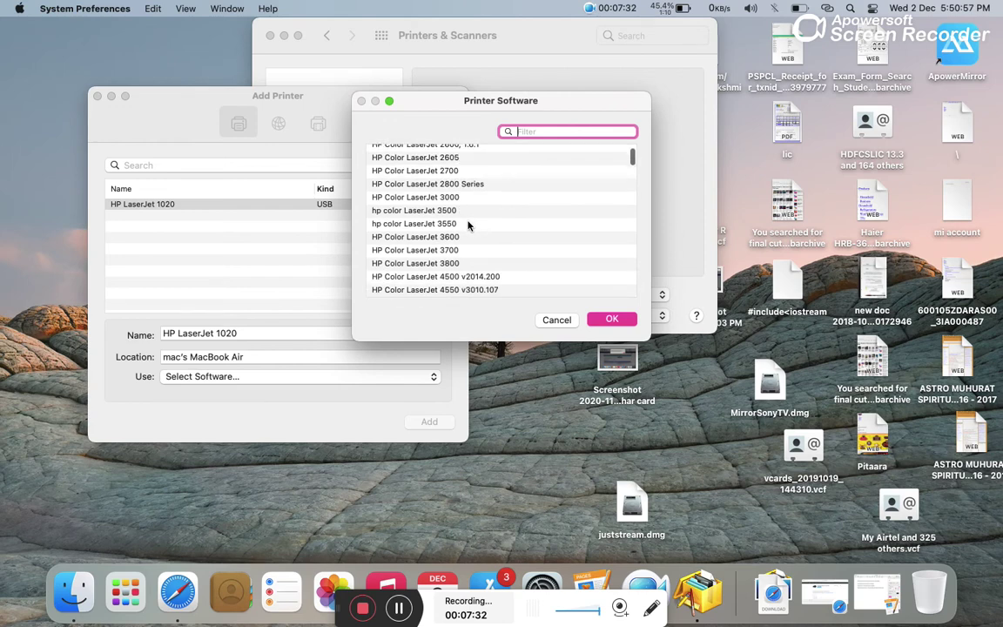
pyautogui.scroll(-8, 469, 226)
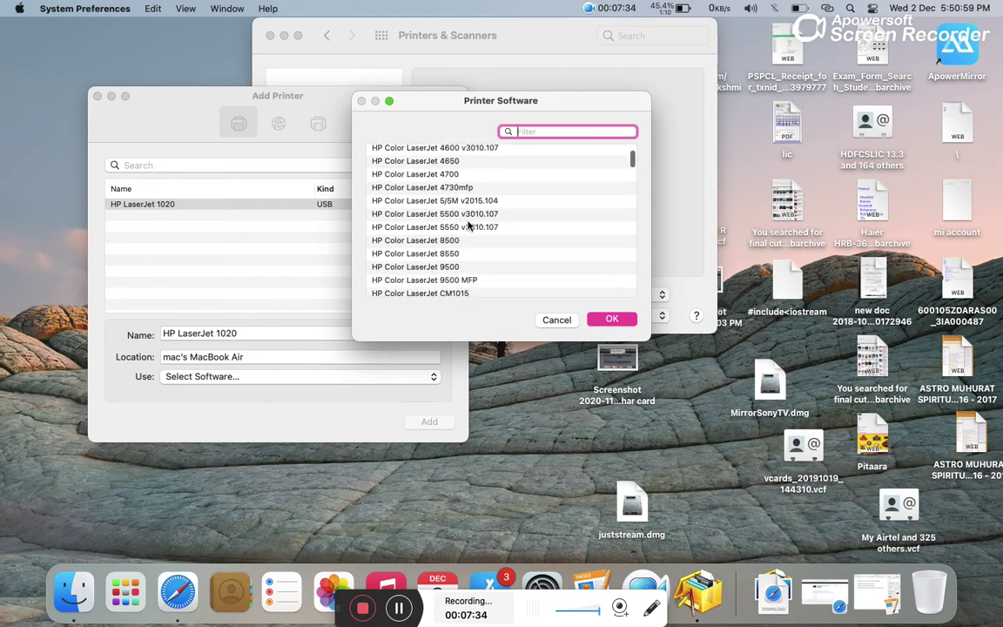
pyautogui.scroll(8, 469, 226)
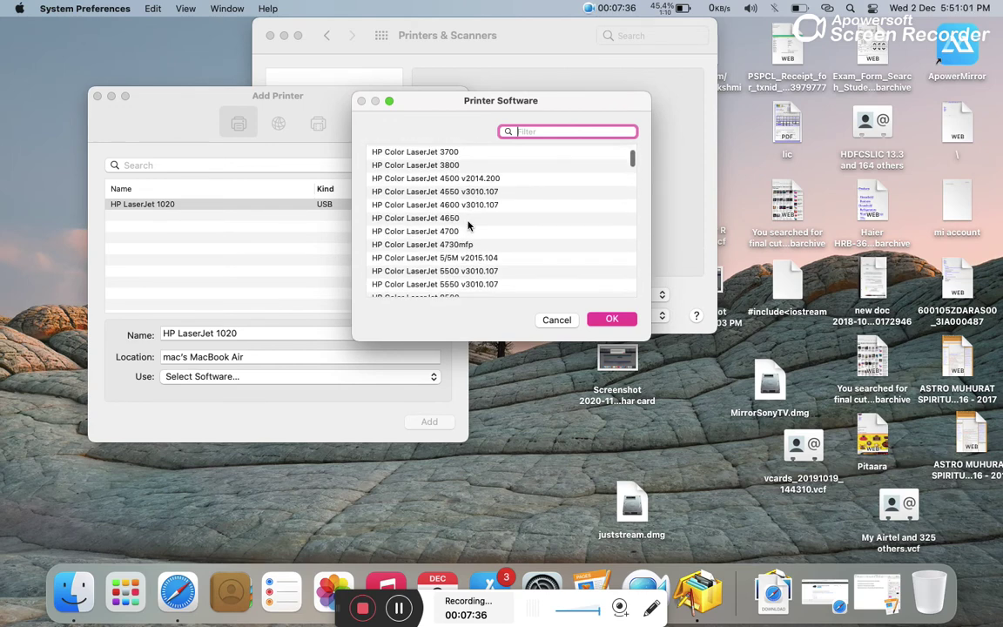
pyautogui.scroll(5, 468, 225)
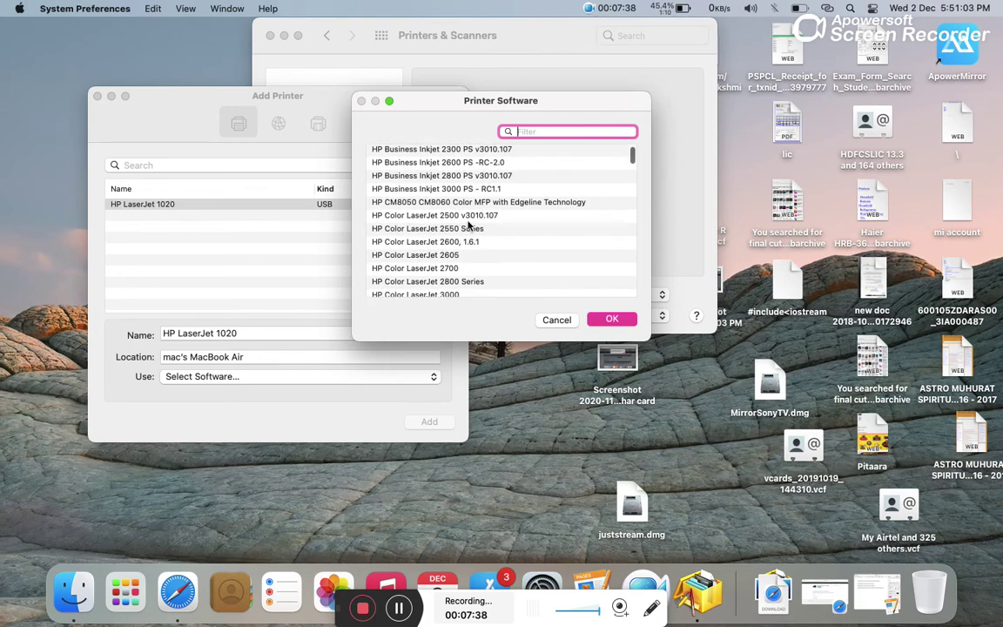
# Step: Choose HP LaserJet 1022, 1.6.1 as the printer software and add the HP LaserJet 1020 with it
pyautogui.scroll(-10, 469, 226)
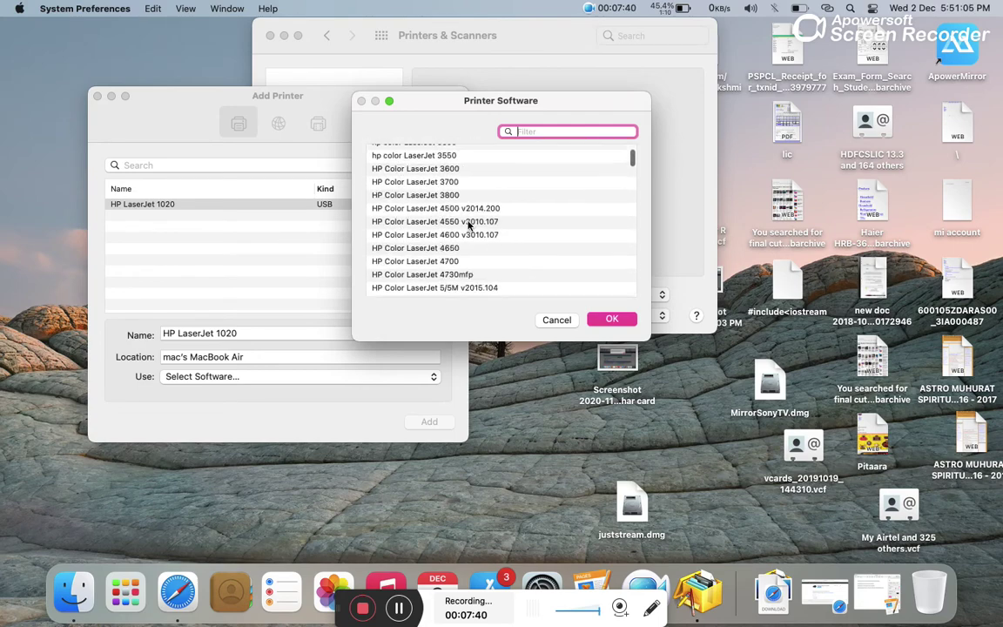
pyautogui.scroll(-15, 468, 226)
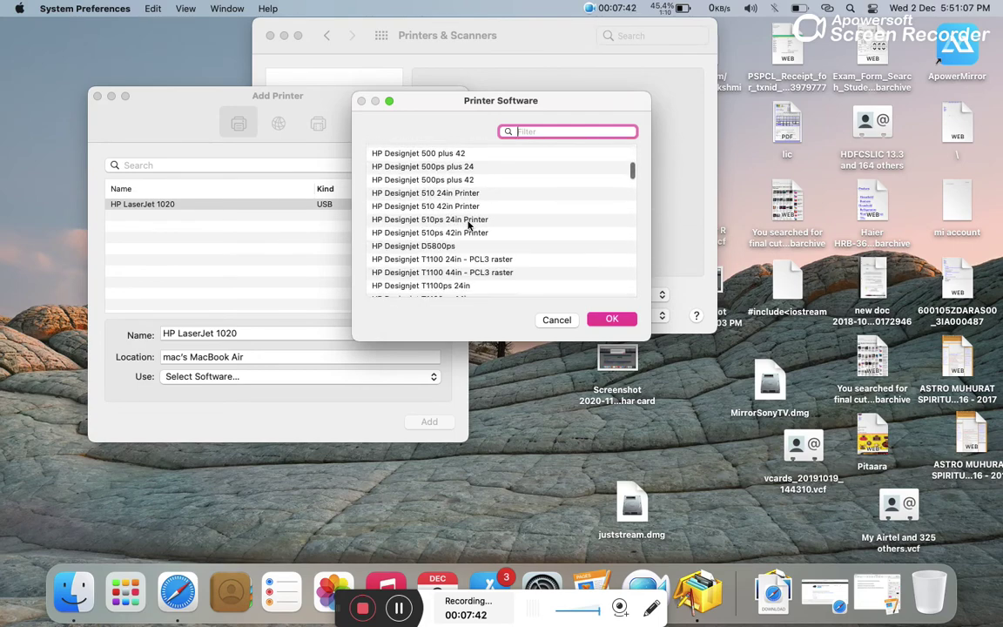
pyautogui.scroll(-15, 468, 226)
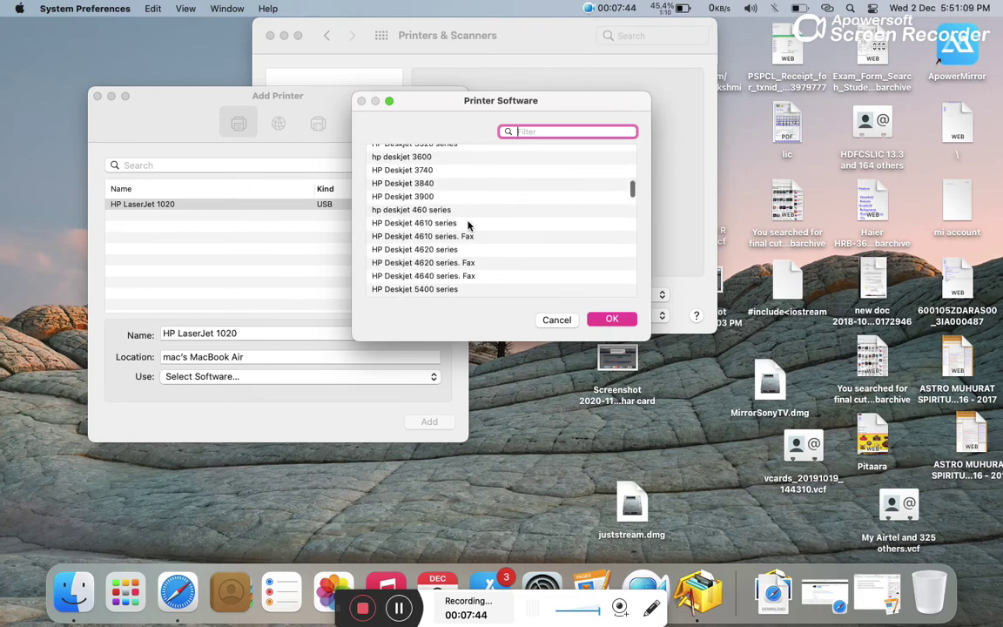
pyautogui.scroll(-15, 468, 226)
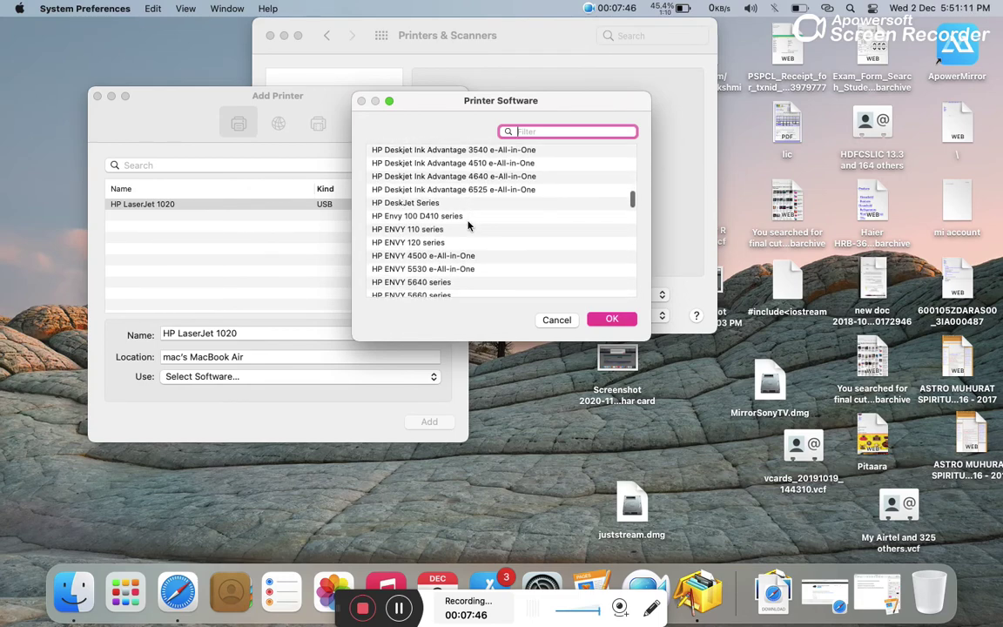
pyautogui.scroll(3, 457, 218)
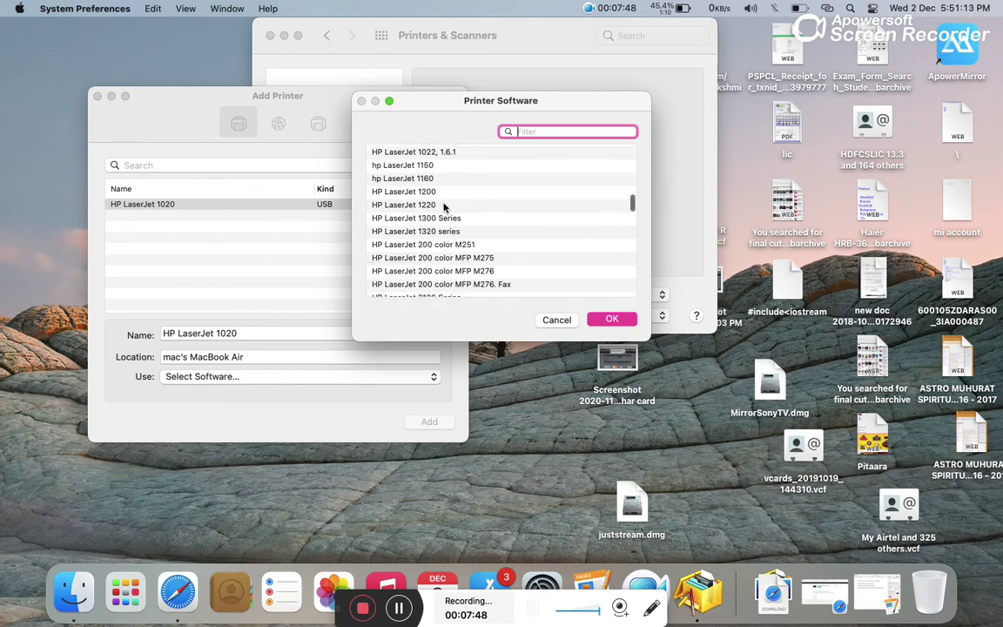
pyautogui.click(441, 210)
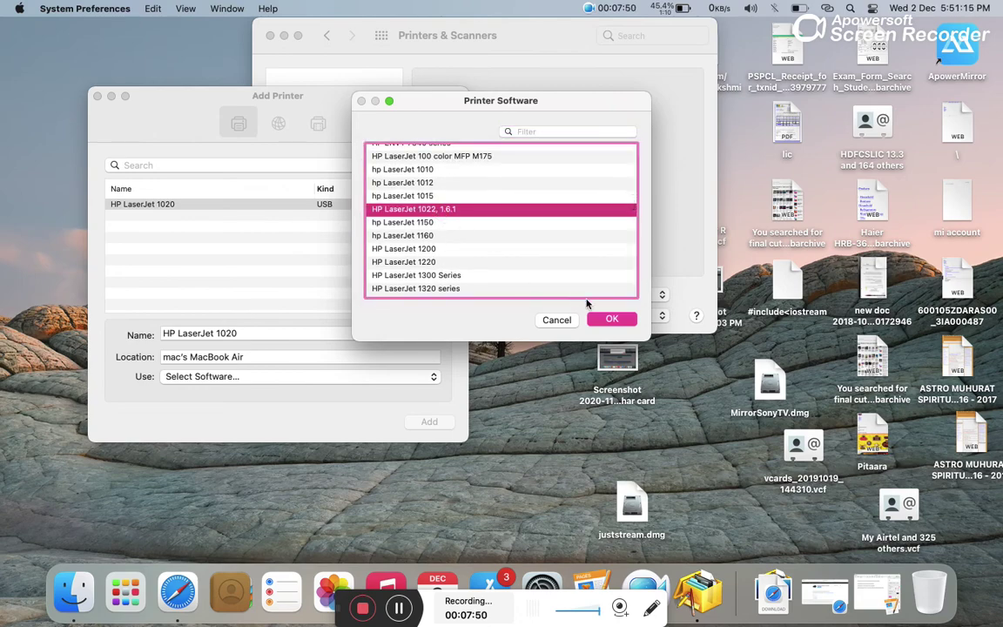
pyautogui.click(612, 318)
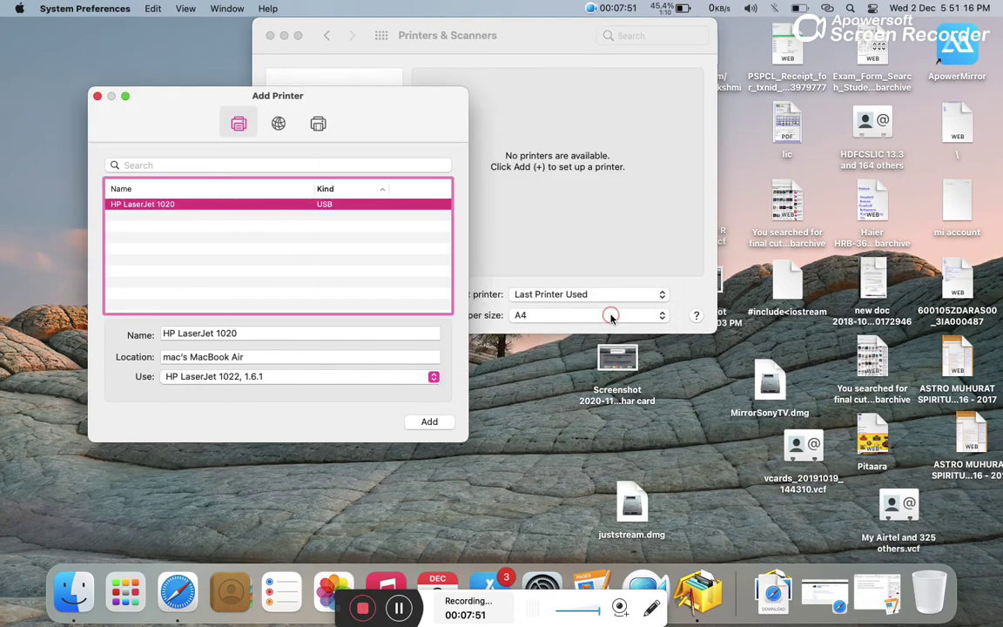
pyautogui.click(429, 422)
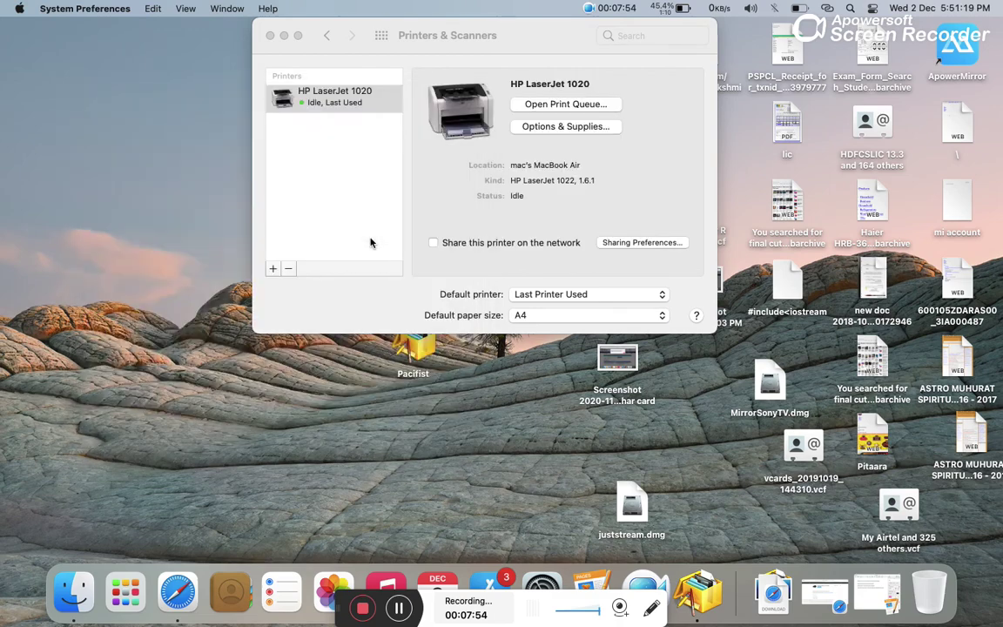
# Step: Close the Printers & Scanners window and switch to the Pages notes document, leaving Safari minimized
pyautogui.click(271, 35)
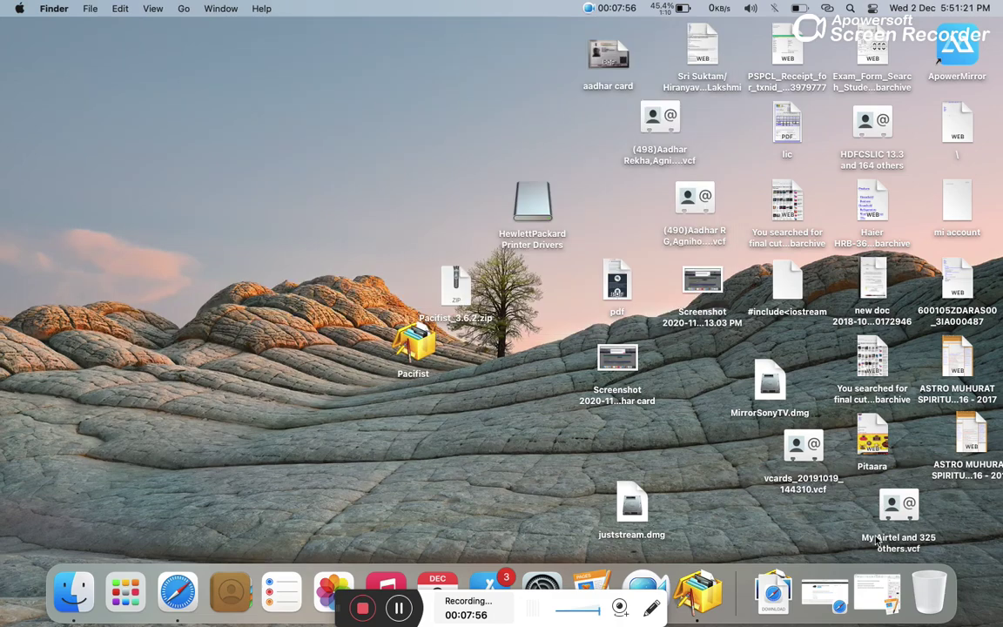
pyautogui.click(829, 592)
pyautogui.click(871, 590)
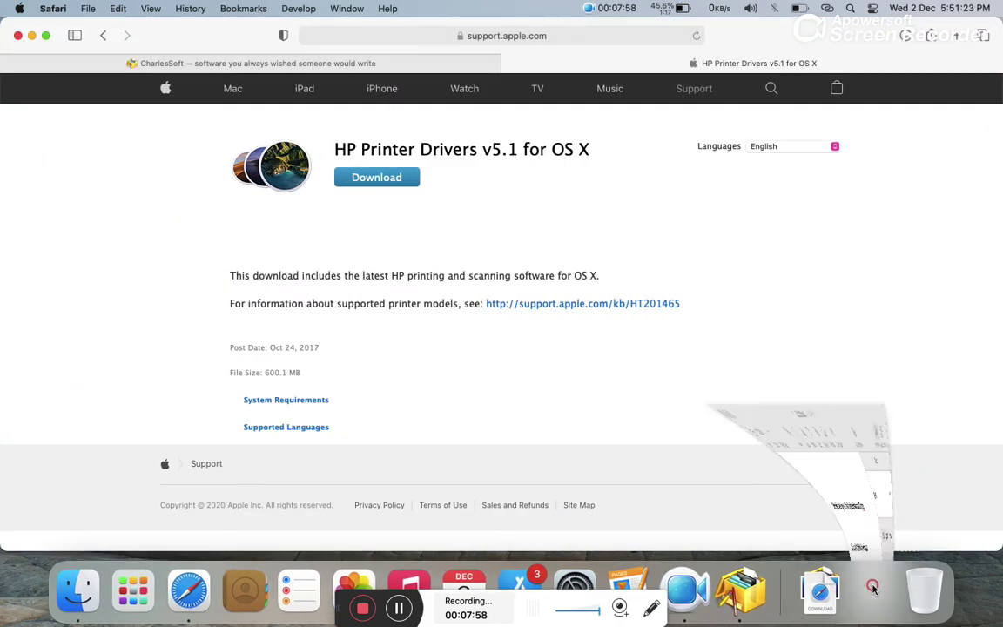
pyautogui.click(17, 37)
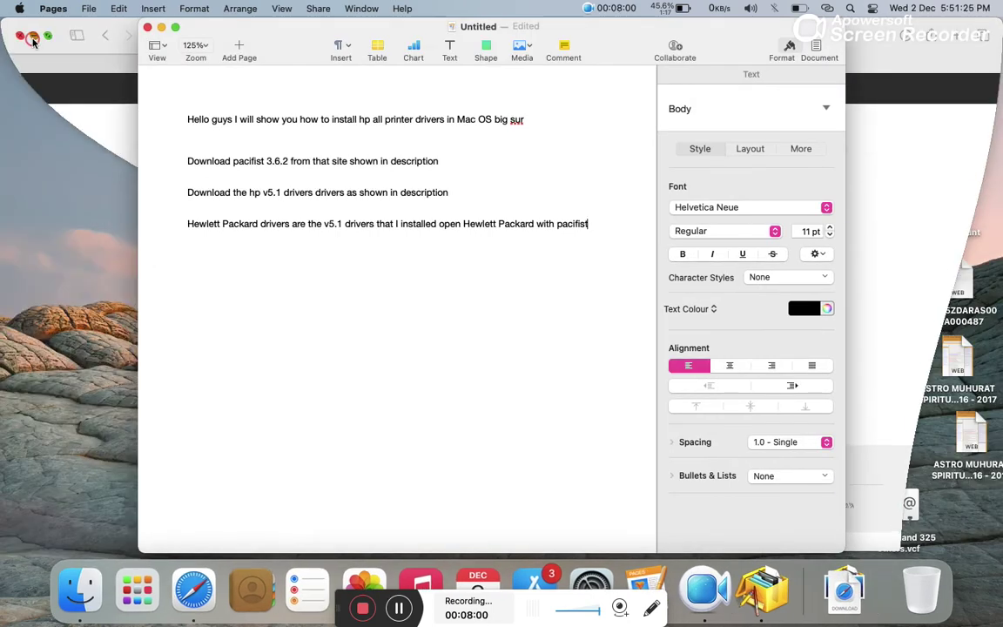
# Step: Add the line "As you can see all printer drivers has come" below the existing notes, after a gap
pyautogui.press('Return')
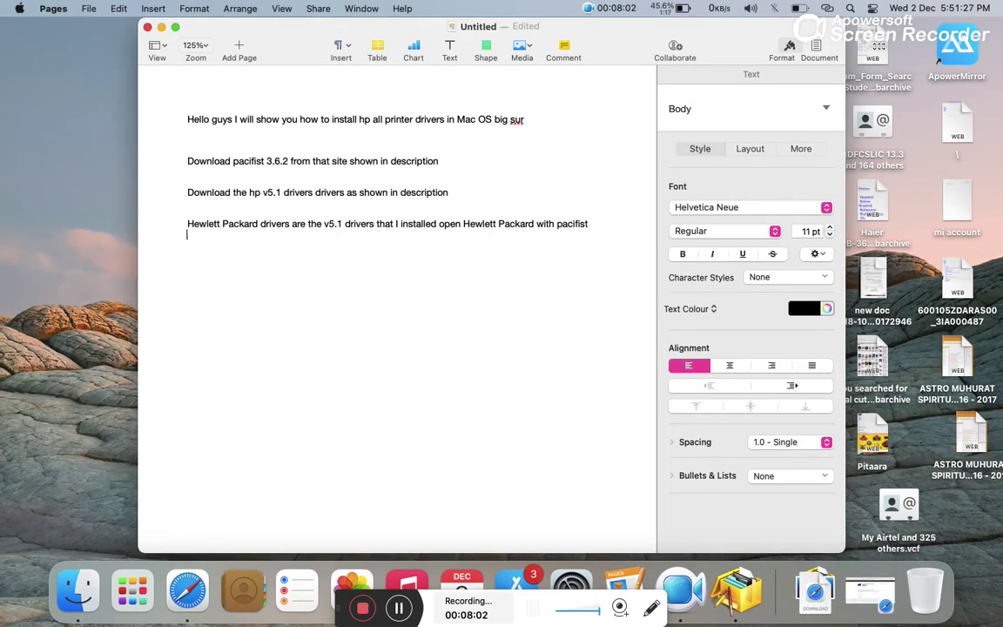
pyautogui.write('thank')
pyautogui.press('BackSpace')
pyautogui.press('BackSpace')
pyautogui.press('BackSpace')
pyautogui.write('n seee')
pyautogui.press('BackSpace')
pyautogui.write('all pri')
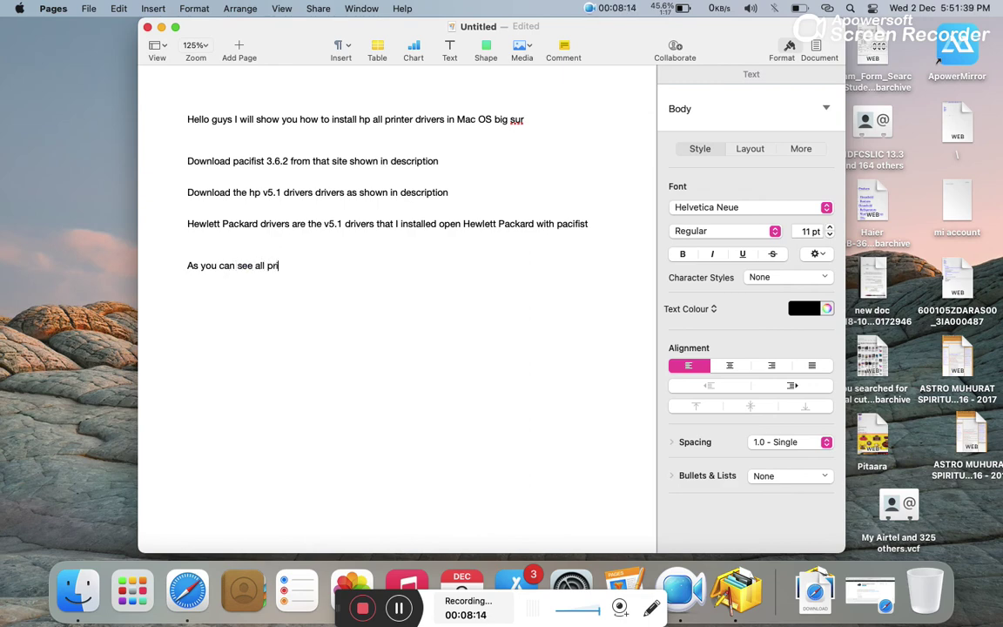
pyautogui.write('nter drivers has come')
# Step: Write the closing lines "Thank you", "Like share" and "And subscri" at the end of the notes
pyautogui.press('Return')
pyautogui.write('thank you')
pyautogui.press('Return')
pyautogui.write('lik')
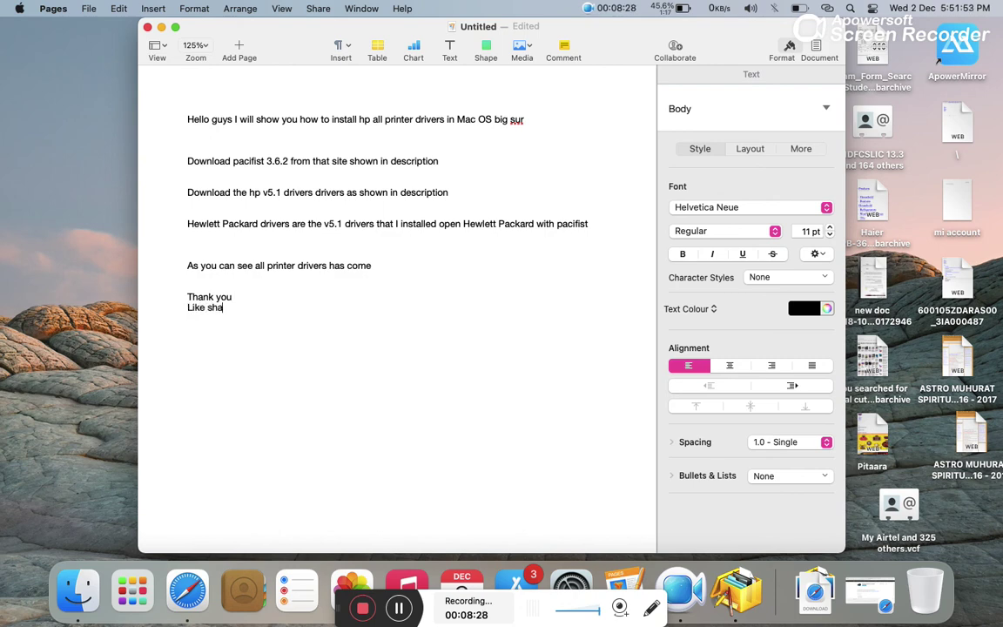
pyautogui.write('d subscri')
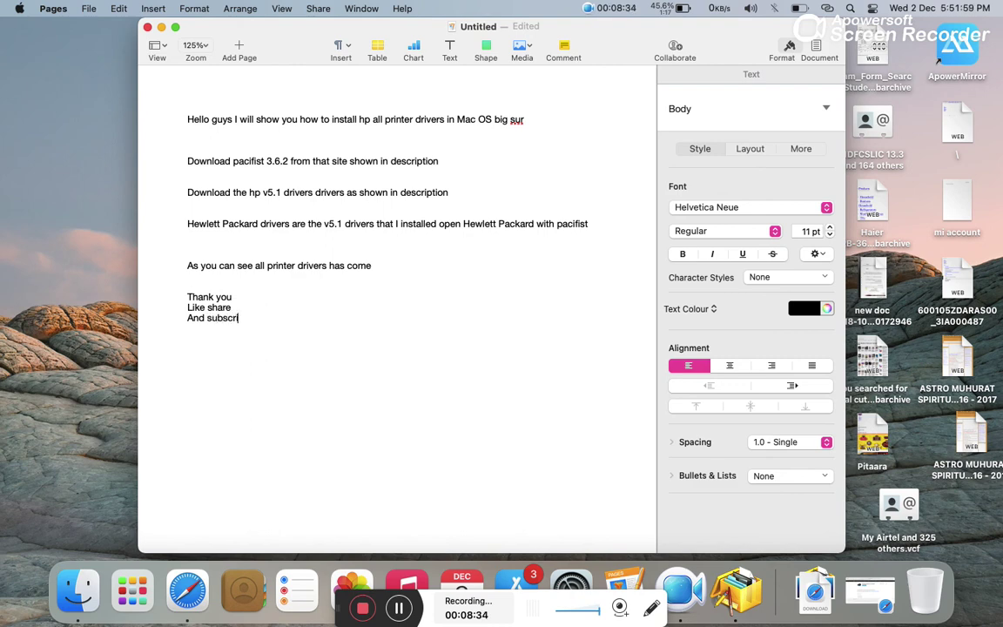